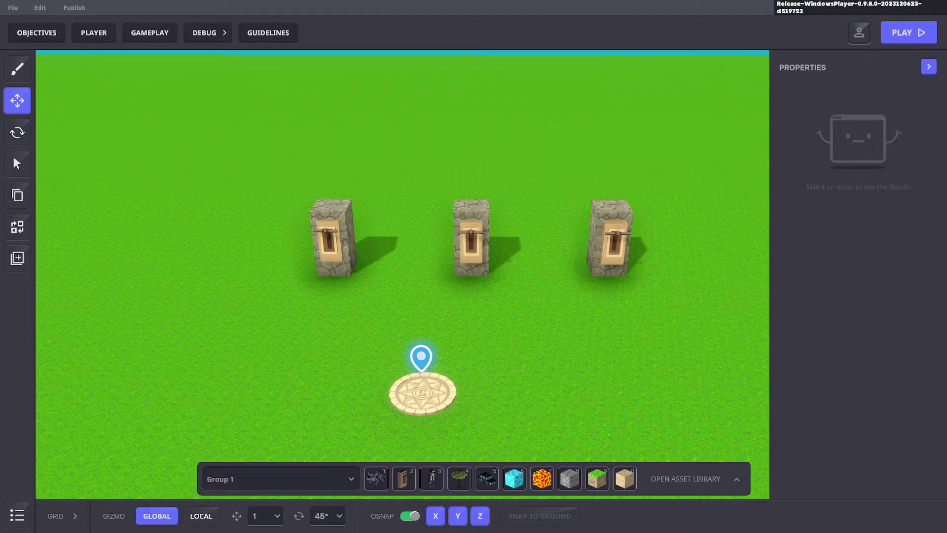
Select all three levers together and review their shared Message Broadcaster behaviour settings
left_click_drag(236, 174, 640, 285)
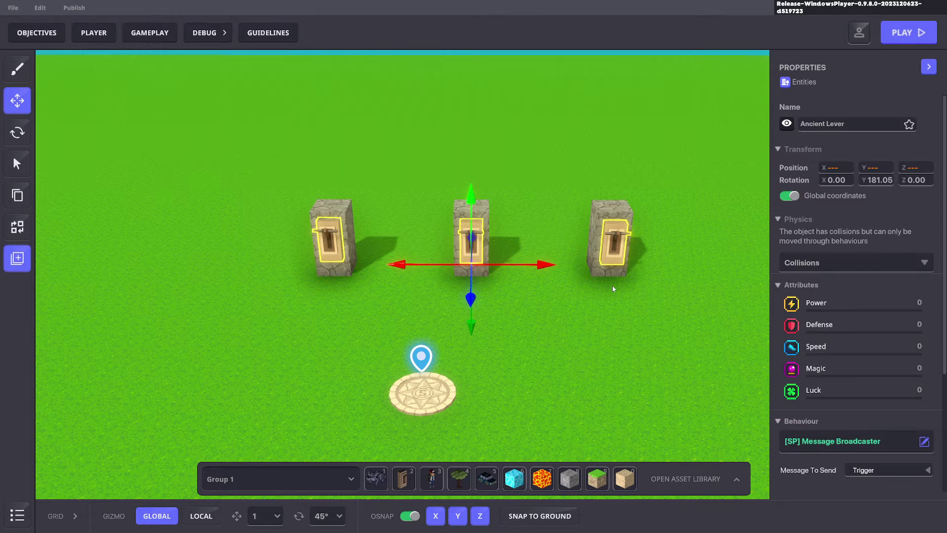
scroll(827, 397, "down", 3)
left_click(852, 404)
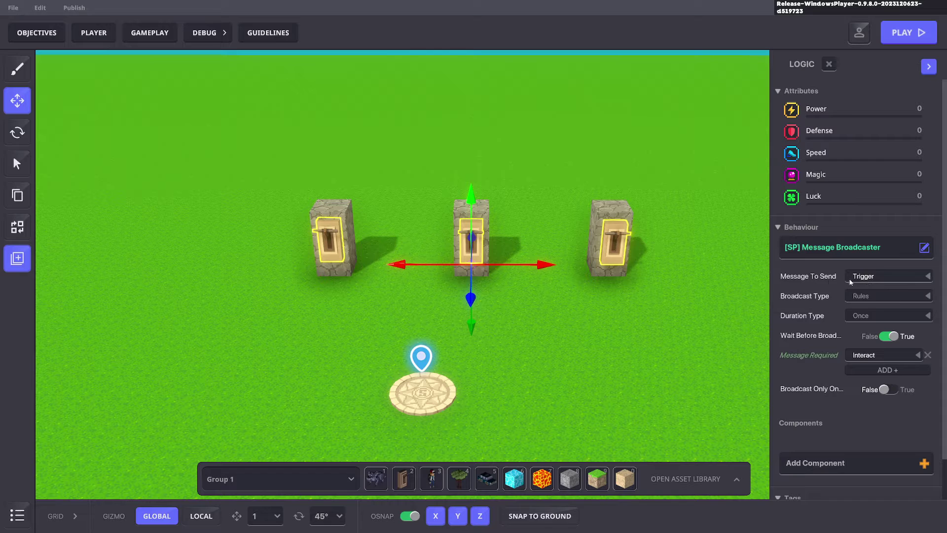
left_click(704, 280)
For the left pillar's lever, start a new message to send named Money, with arguments
left_click(329, 240)
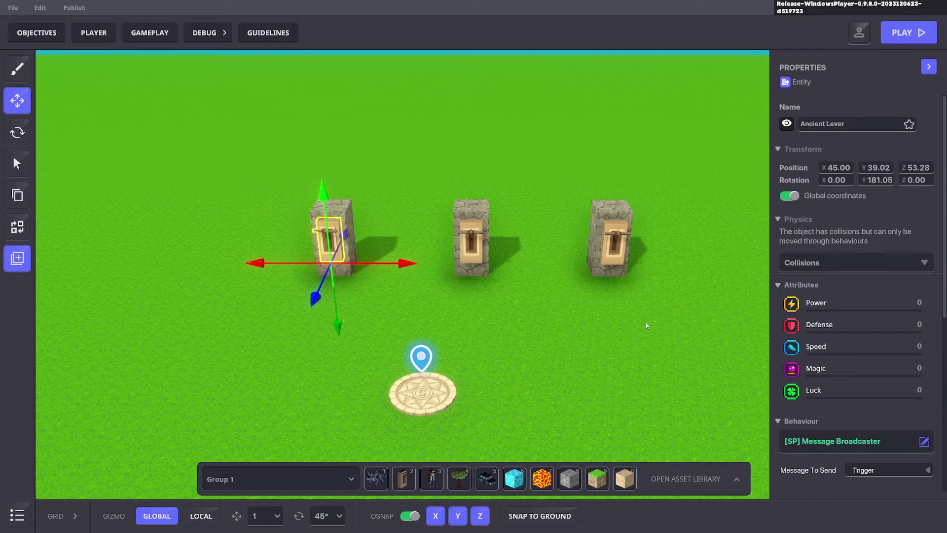
scroll(839, 311, "down", 4)
left_click(876, 251)
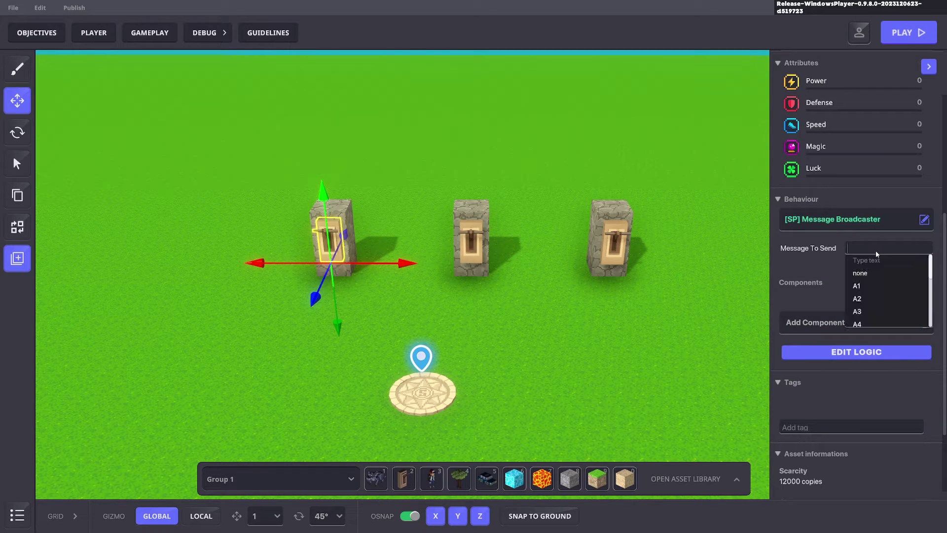
type("Money")
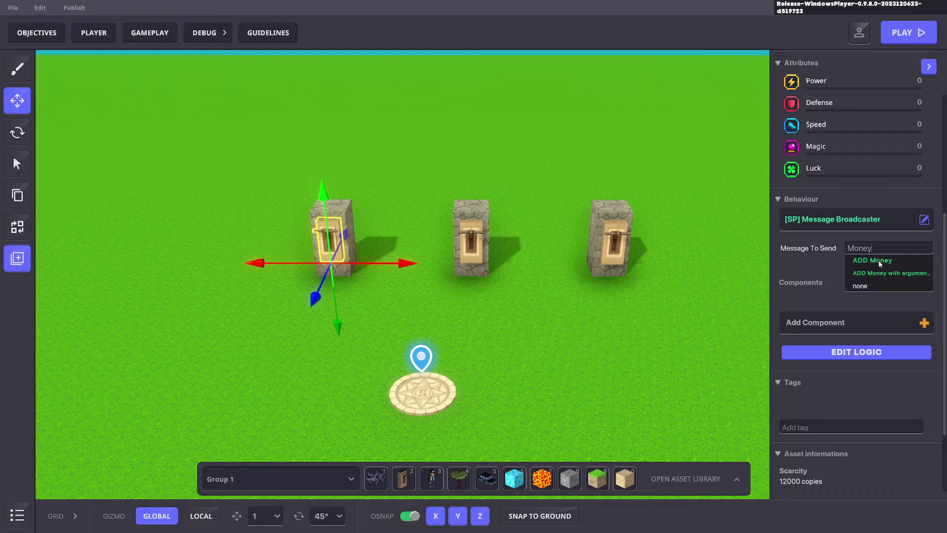
left_click(908, 274)
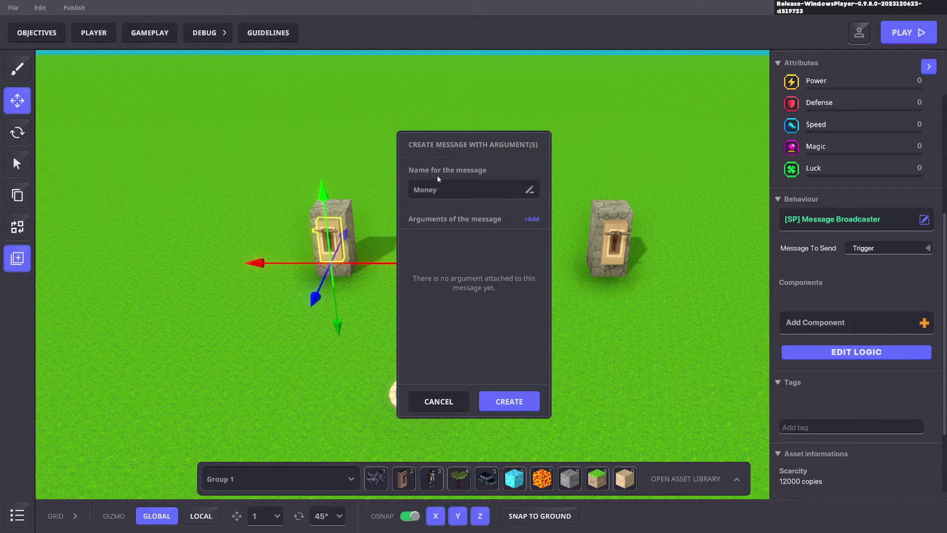
Add an argument of type Number (Int) to the Money message
left_click(532, 219)
left_click(513, 263)
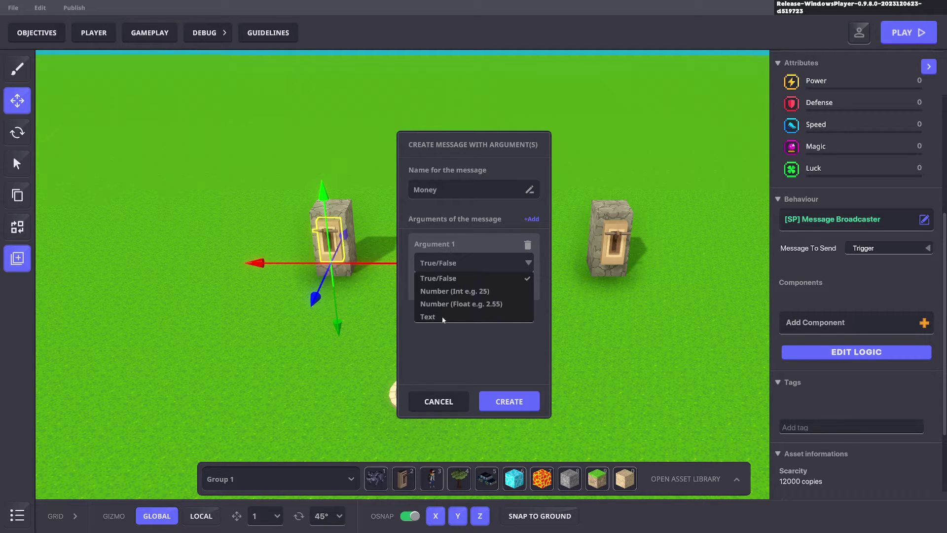
left_click(437, 291)
left_click(448, 286)
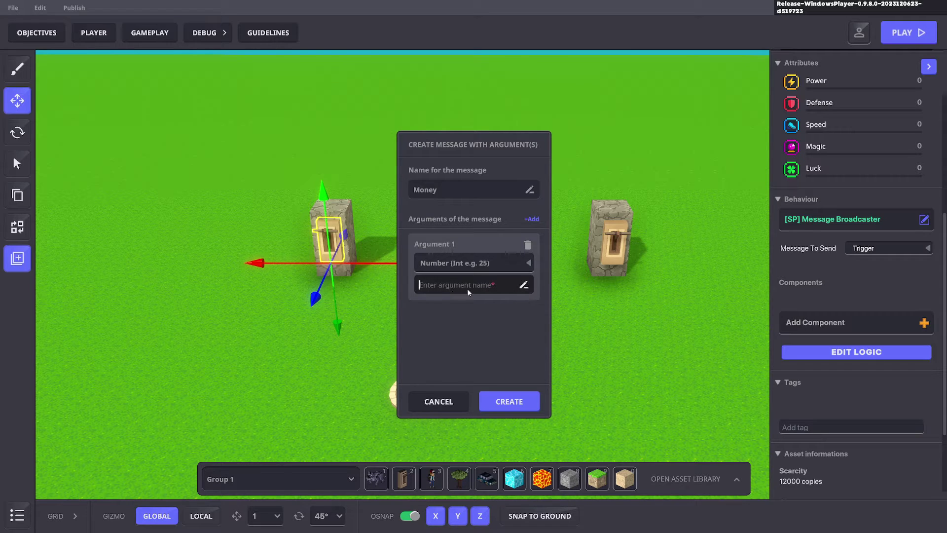
type("MONEY")
key("BackSpace")
key("BackSpace")
key("BackSpace")
key("BackSpace")
key("BackSpace")
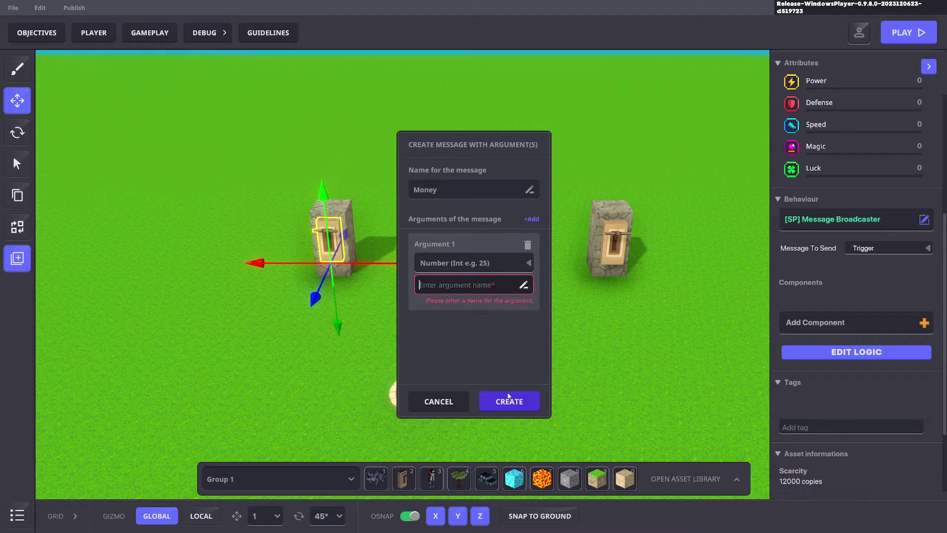
Name the argument CHANGEMONEY and create the Money message
type("ADD MONE")
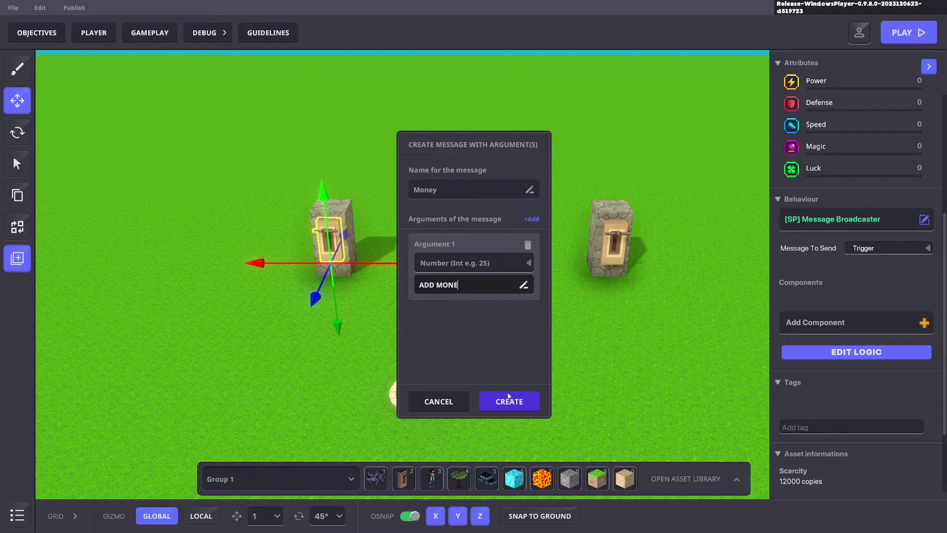
type("Y")
double_click(423, 286)
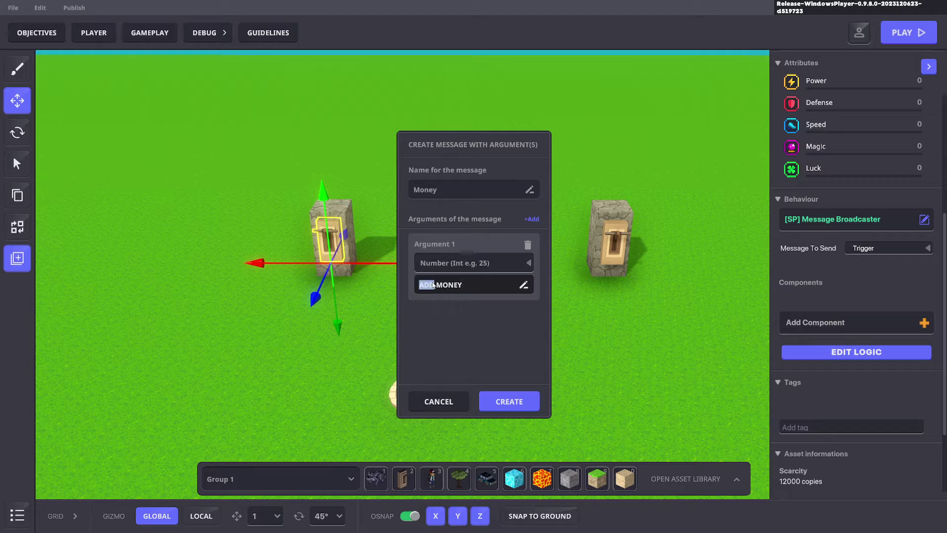
type("CHANGE")
key("Delete")
left_click(508, 403)
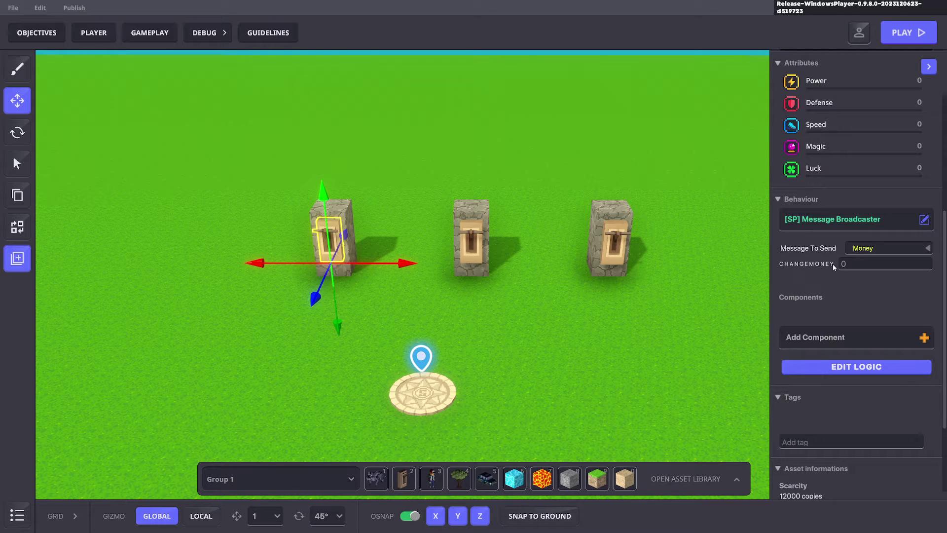
Delete the levers on the middle and right pillars, keeping only the left one
left_click(863, 267)
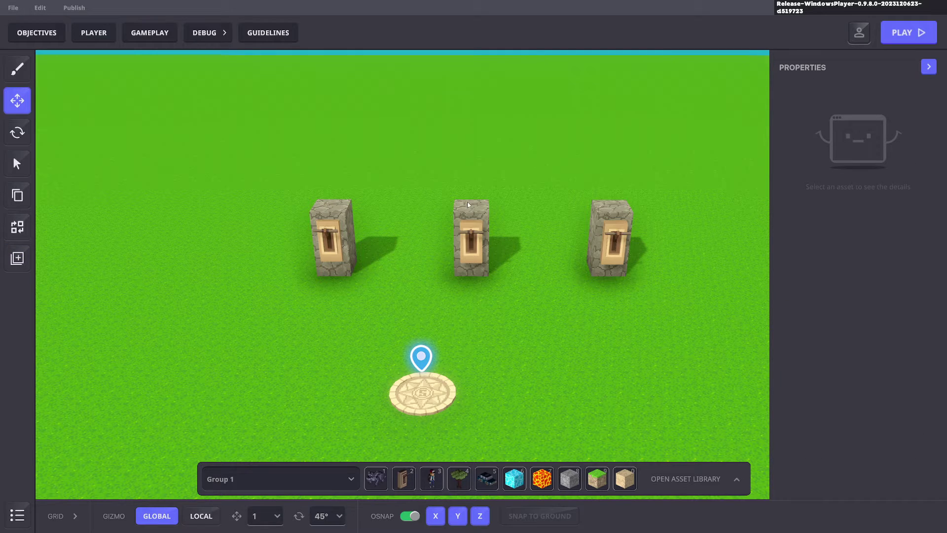
left_click_drag(467, 201, 631, 300)
left_click(404, 249)
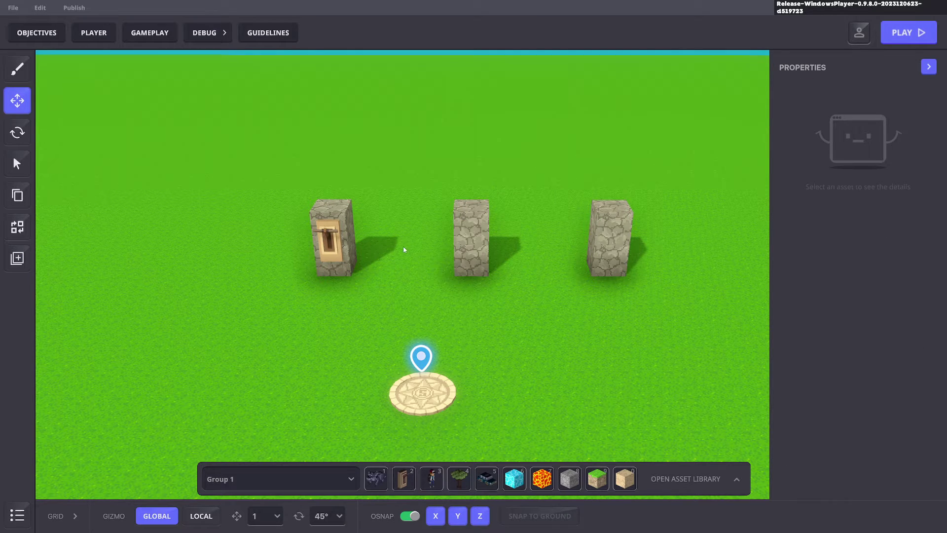
Start a new variable of type Number in the gameplay's game rules
left_click(143, 35)
left_click(316, 67)
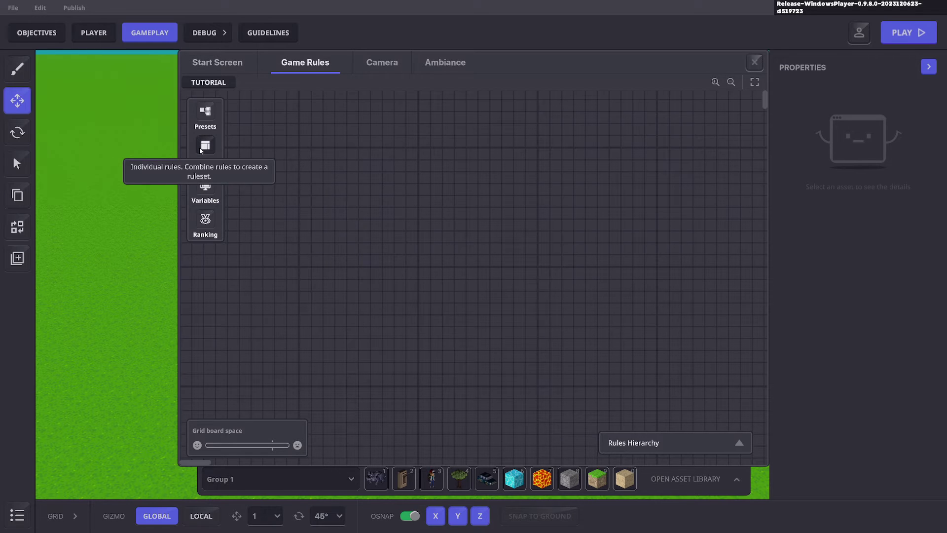
left_click(205, 189)
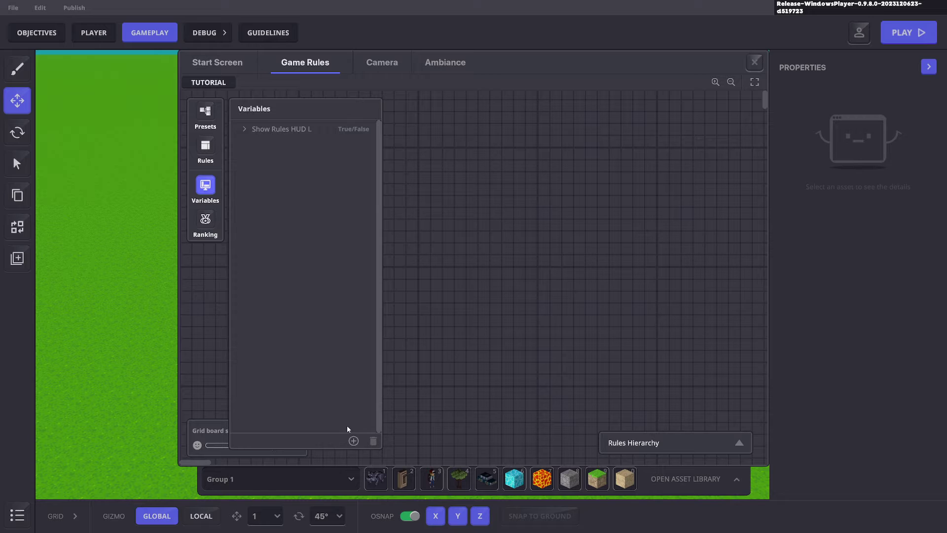
left_click(354, 440)
left_click(293, 392)
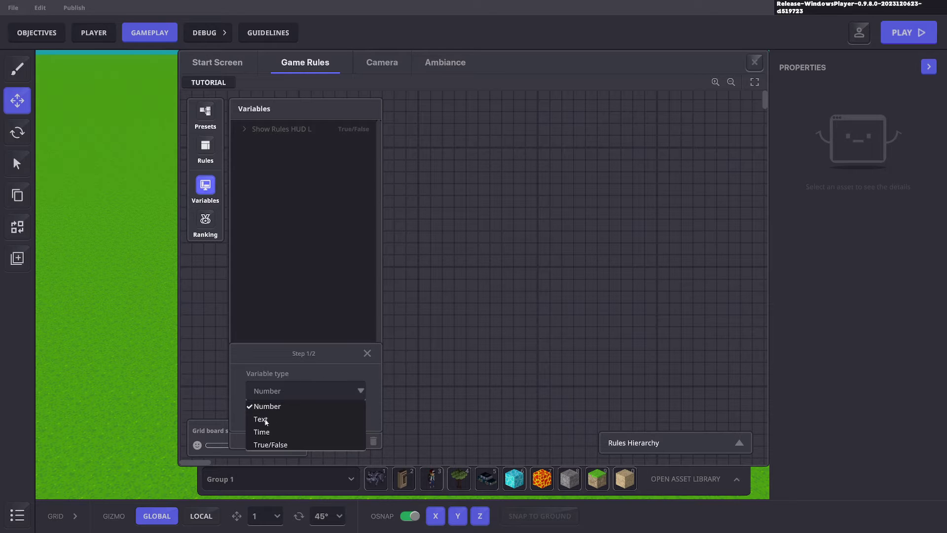
left_click(273, 407)
left_click(306, 417)
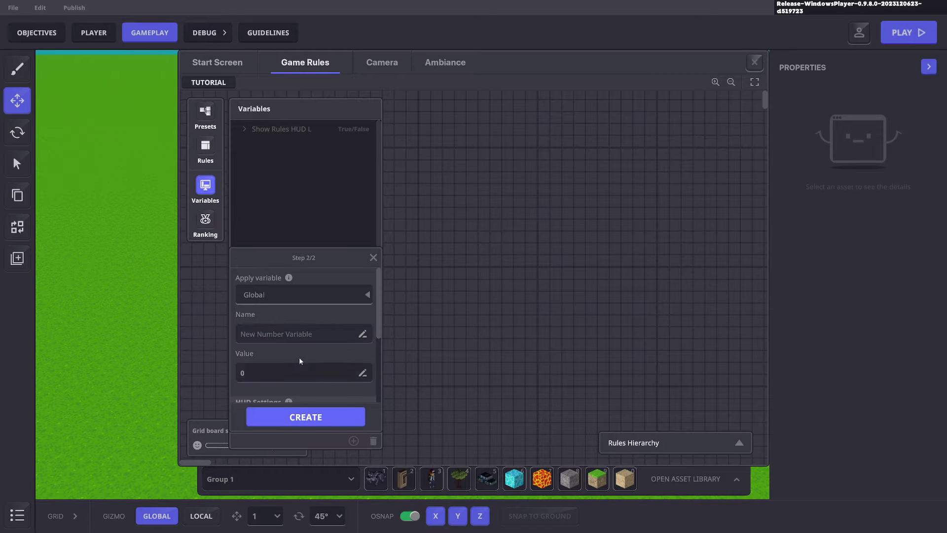
Name the new global variable MONEY and give it a value of 10
left_click(314, 336)
type("MONEY")
scroll(270, 332, "down", 1)
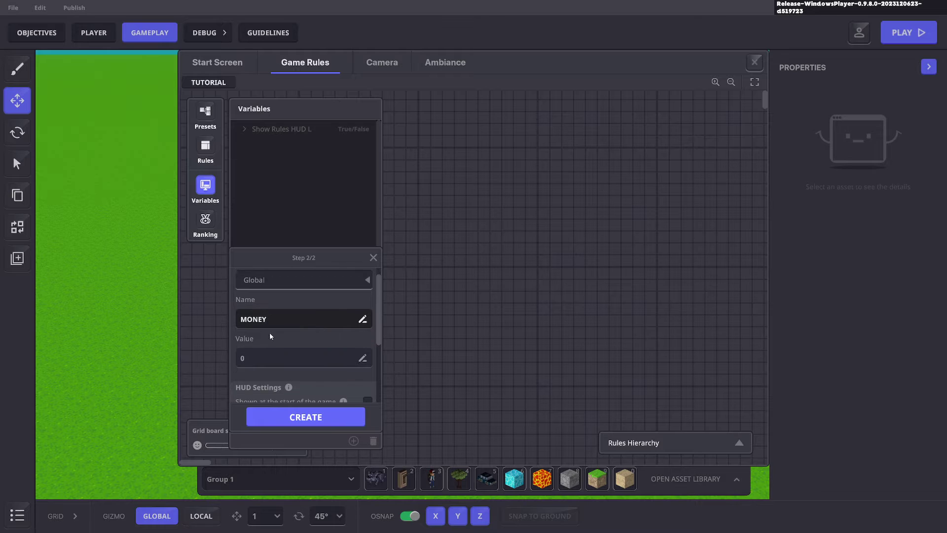
left_click(262, 348)
type("10")
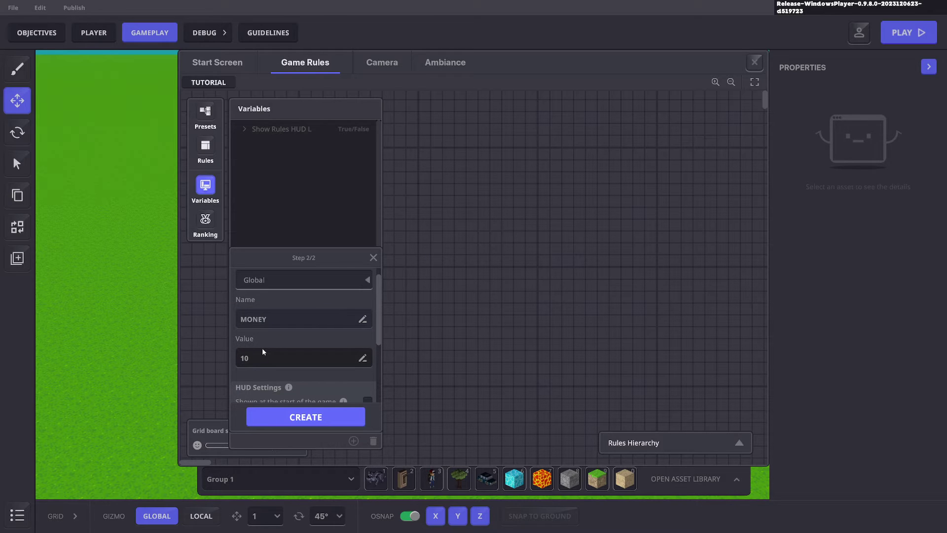
Show the variable at the start of the game on the bottom side HUD under the HUD name MONEY, and create it
scroll(315, 355, "down", 3)
left_click(368, 364)
scroll(345, 357, "down", 3)
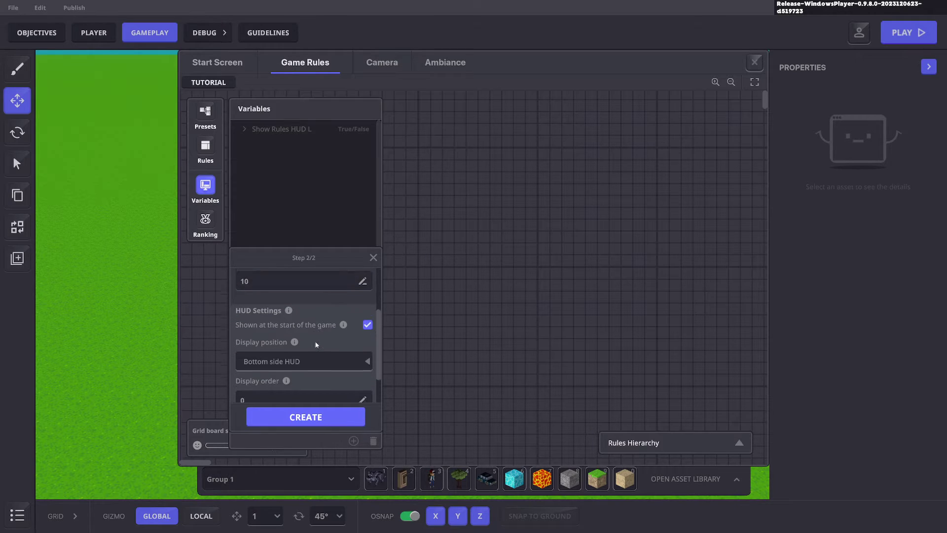
left_click(309, 356)
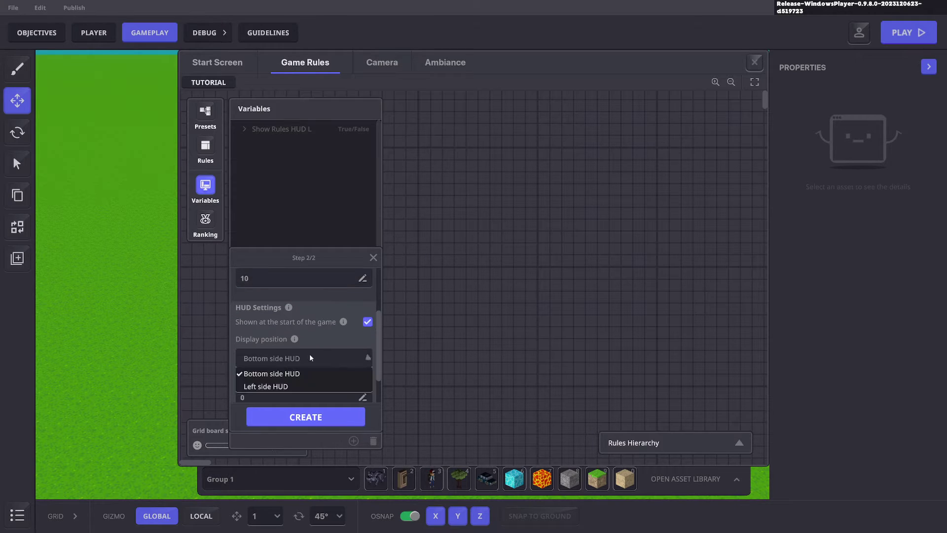
left_click(269, 374)
scroll(327, 361, "down", 3)
left_click(302, 388)
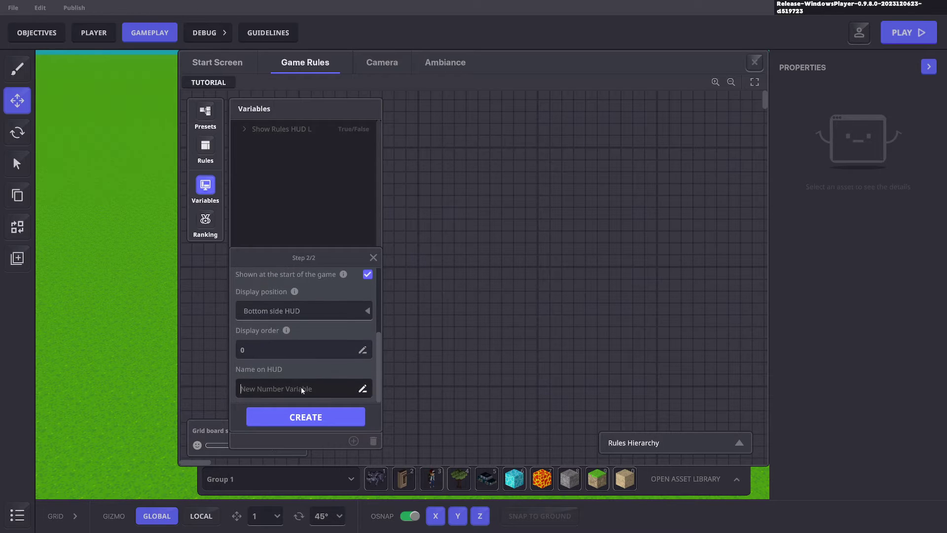
type("MONEY")
left_click(310, 417)
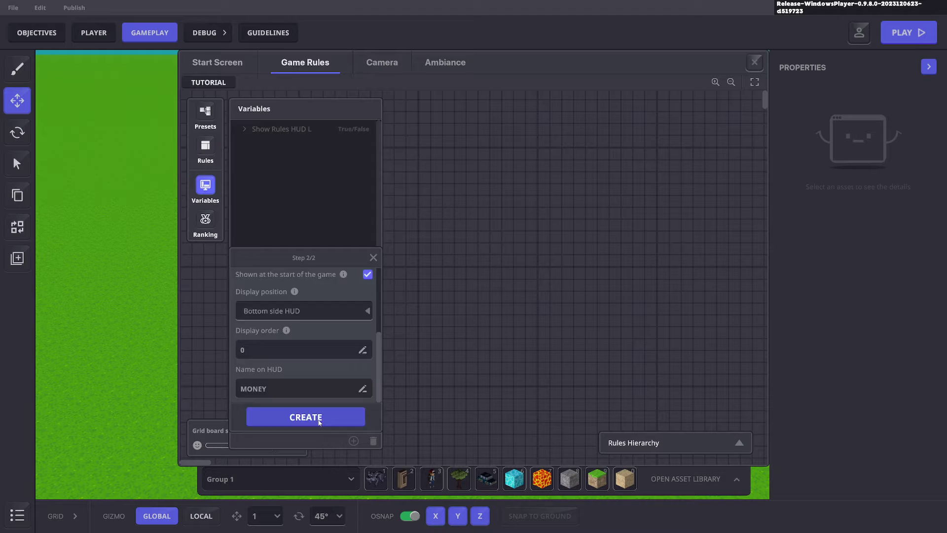
Close the game rules and run a brief play test, returning to the editor
left_click(749, 65)
key("ctrl+p")
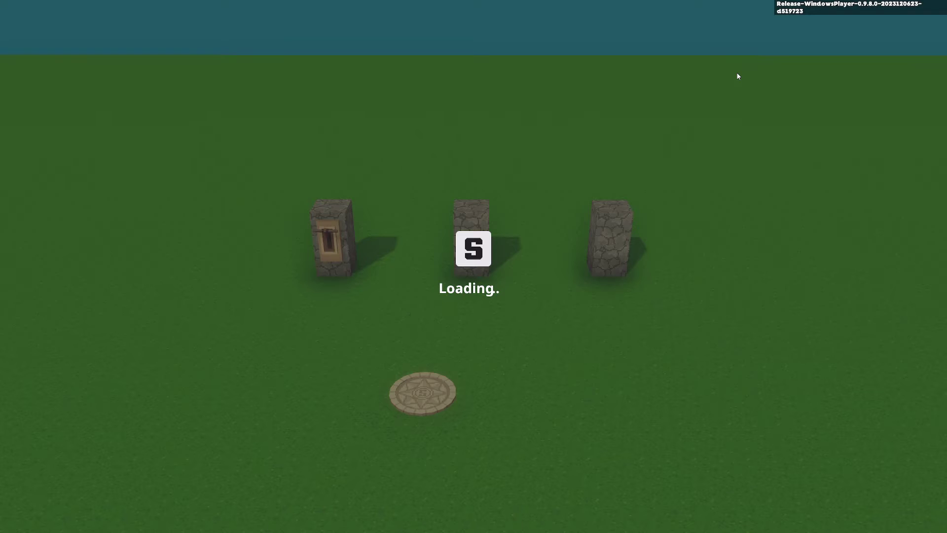
key("ctrl+p")
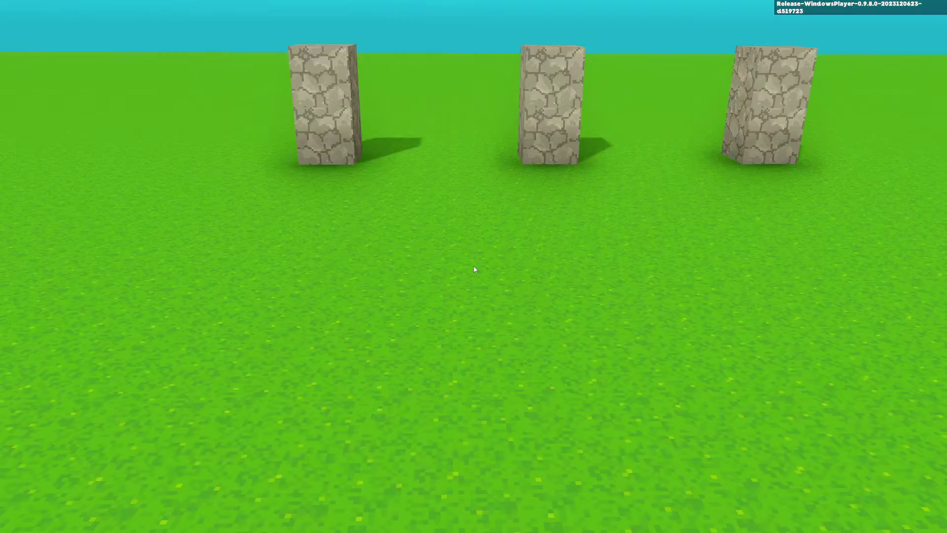
Add a Display variable on HUD rule from the game screen rules to the game rules board
left_click(149, 33)
left_click(320, 61)
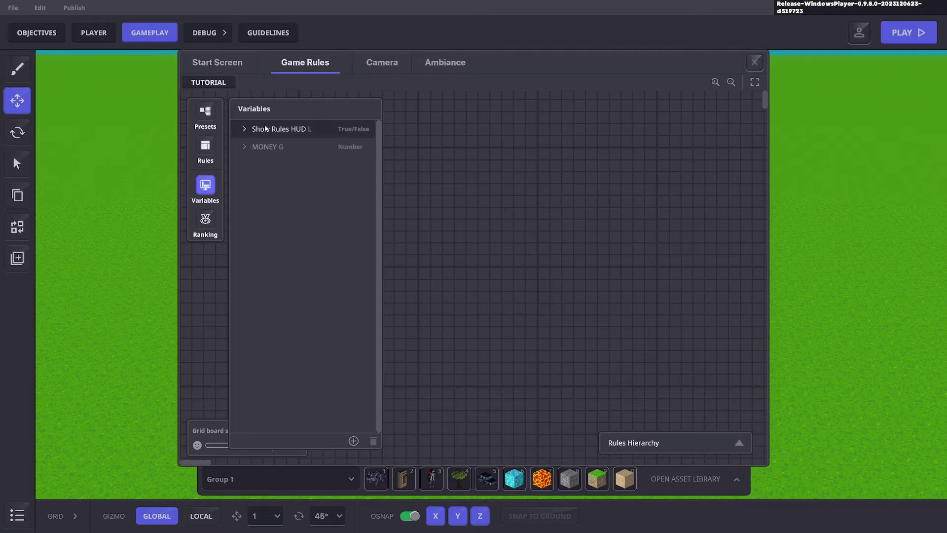
left_click(205, 148)
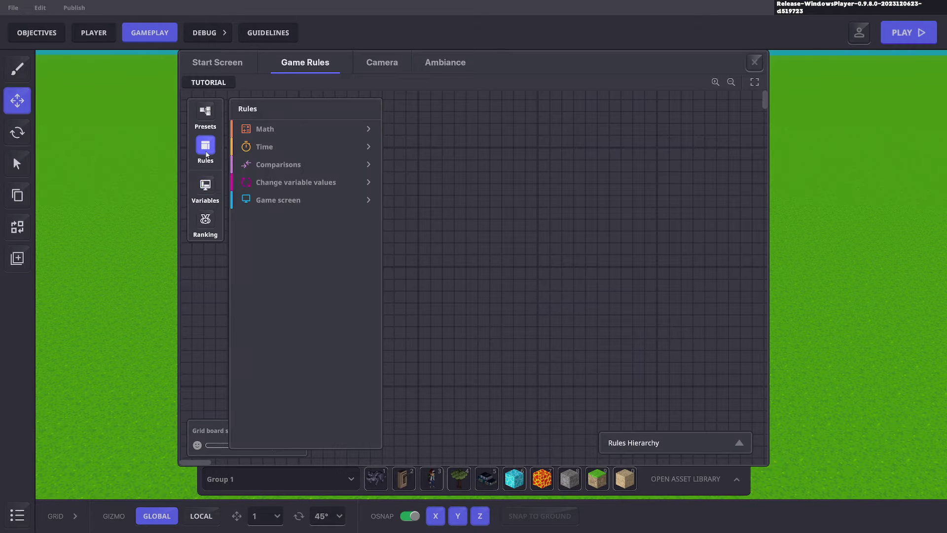
left_click(286, 201)
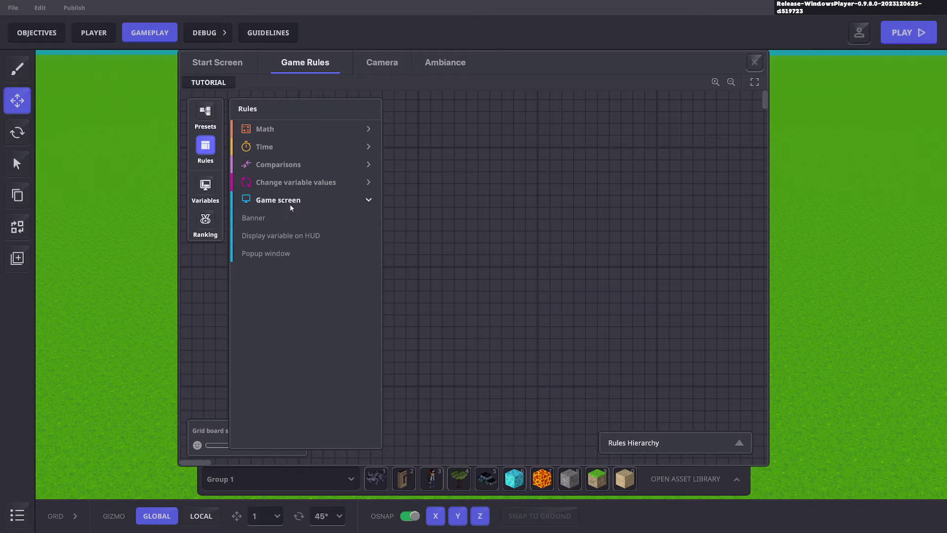
left_click(279, 236)
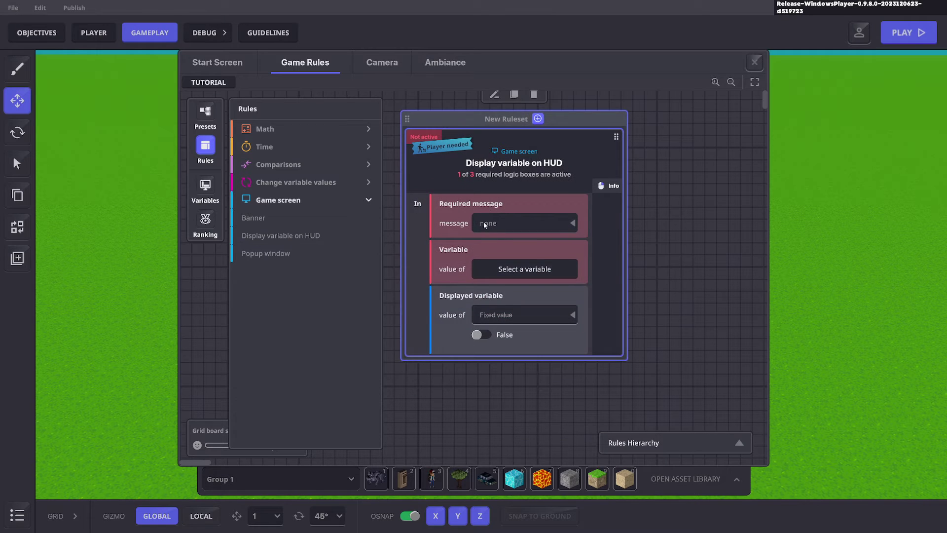
Add a new message named Display.Money as the rule's required message
left_click(508, 229)
type("Display")
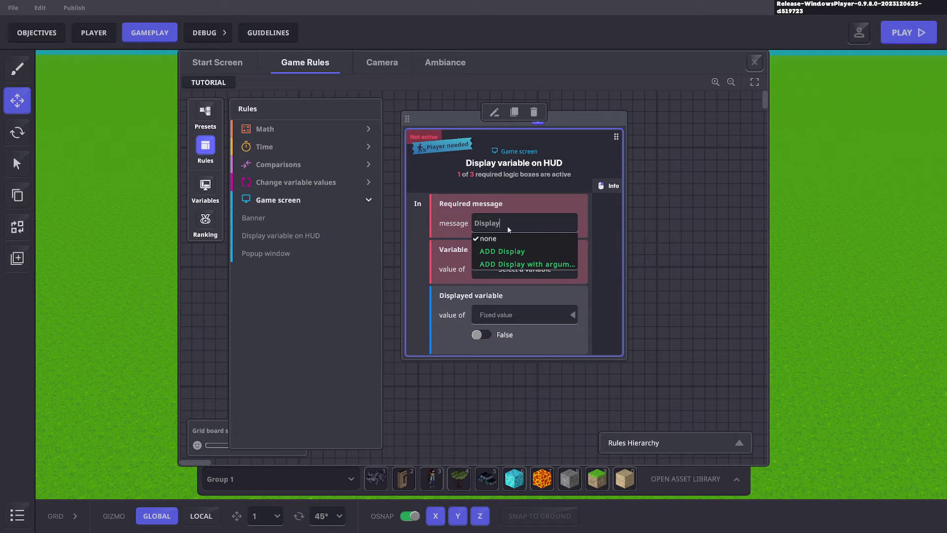
type(".Money")
left_click(503, 251)
Assign the MONEY variable to the rule, switch its displayed value to True, and close the game rules
left_click(511, 268)
left_click(244, 146)
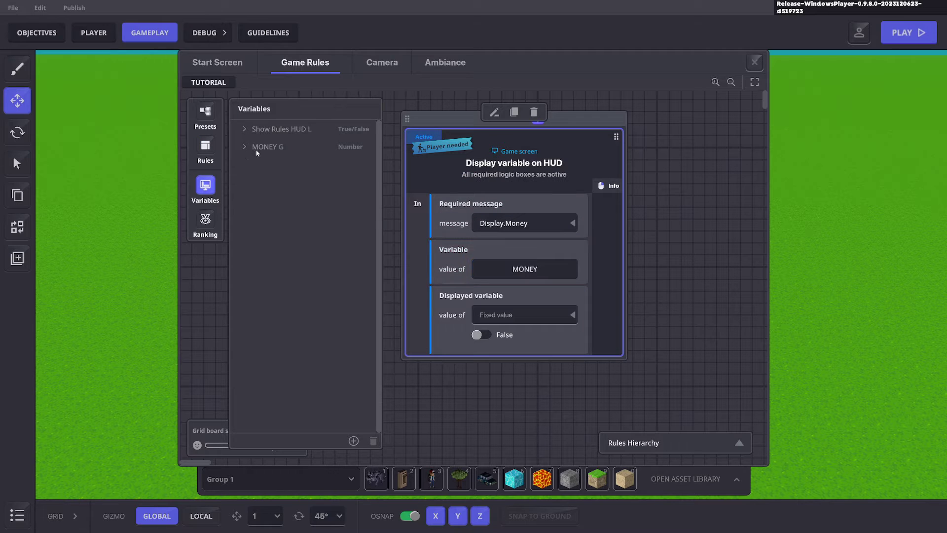
left_click(486, 335)
left_click(757, 64)
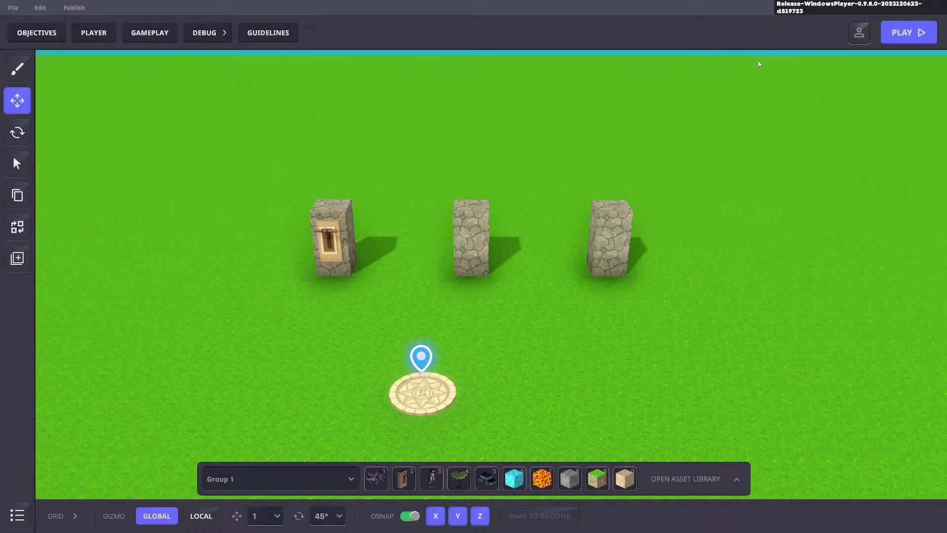
Play test the experience and walk the character up to the lever on the left pillar
left_click(909, 32)
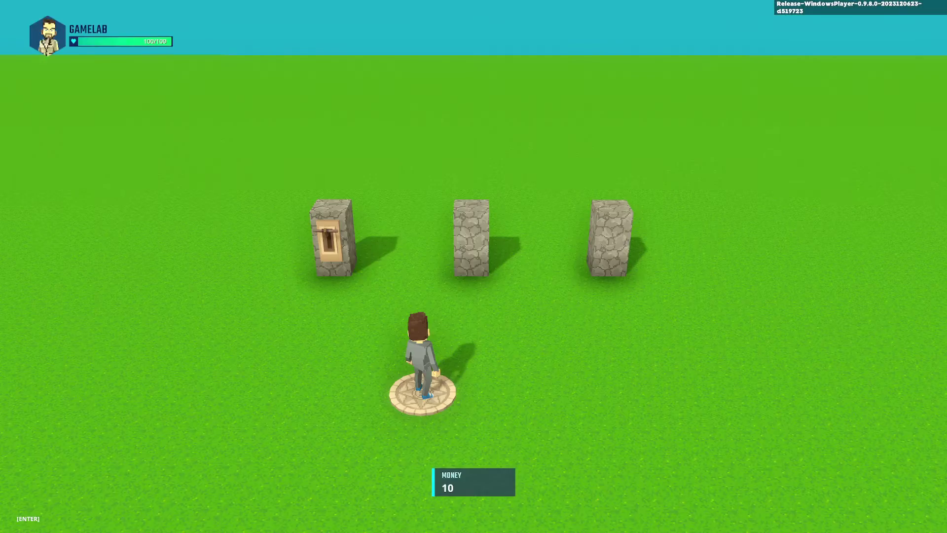
key("w")
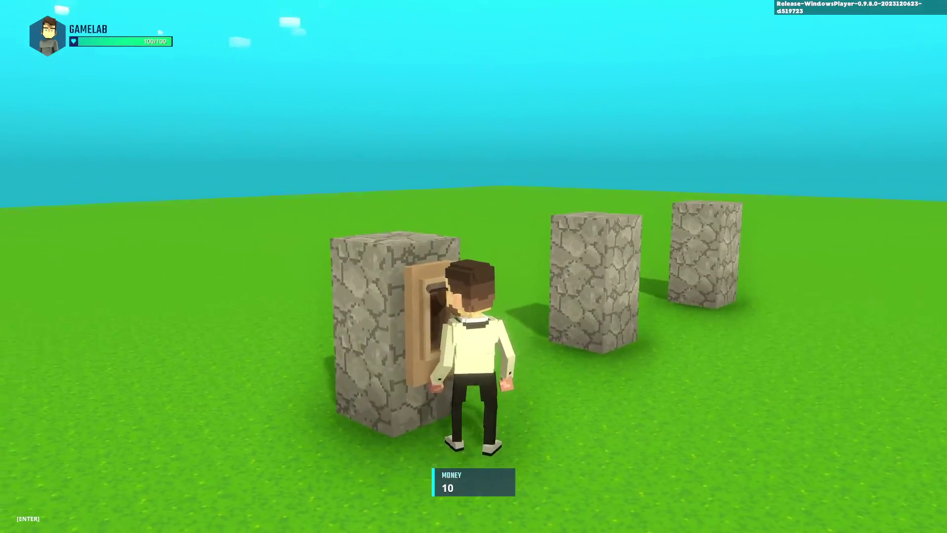
End the play test and add an Add/Subtract number rule beside the HUD rule on the game rules board
key("d")
key("Escape")
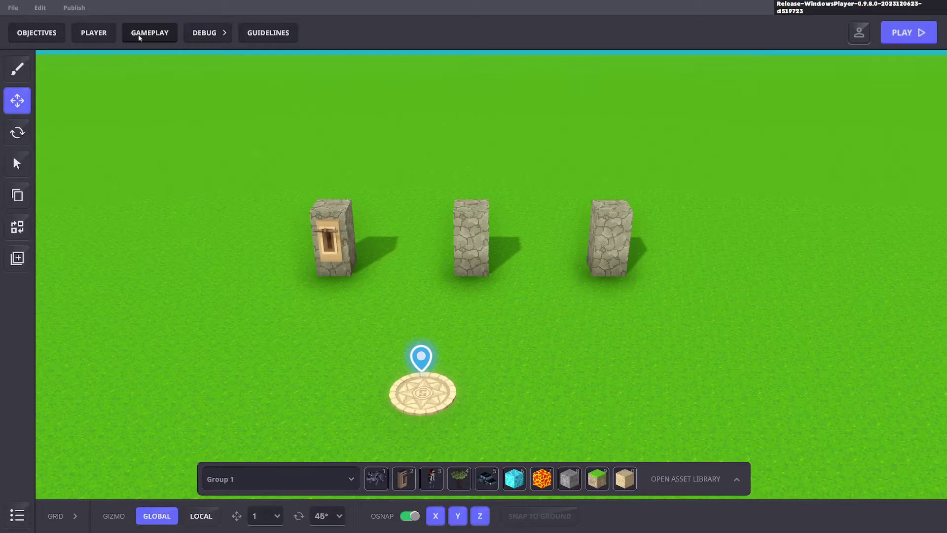
left_click(150, 32)
left_click(291, 62)
left_click(205, 146)
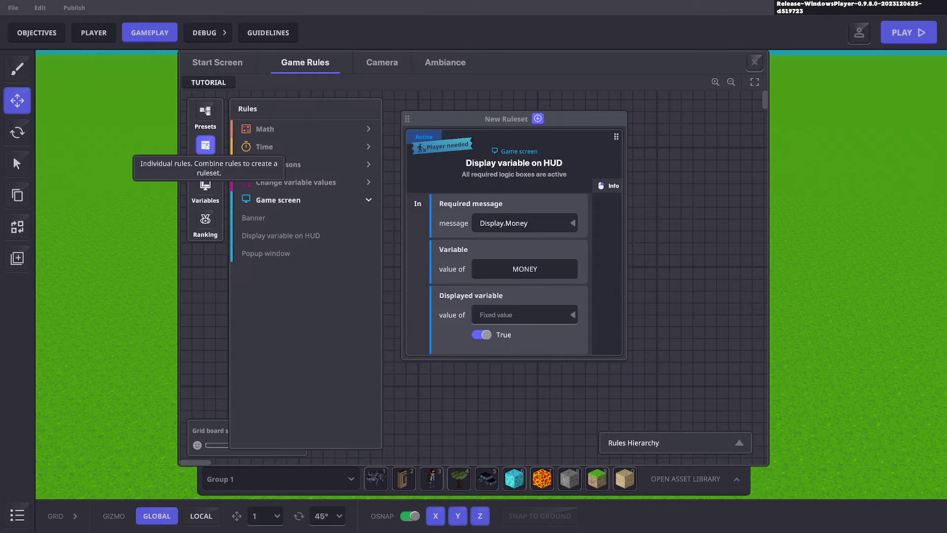
left_click(280, 130)
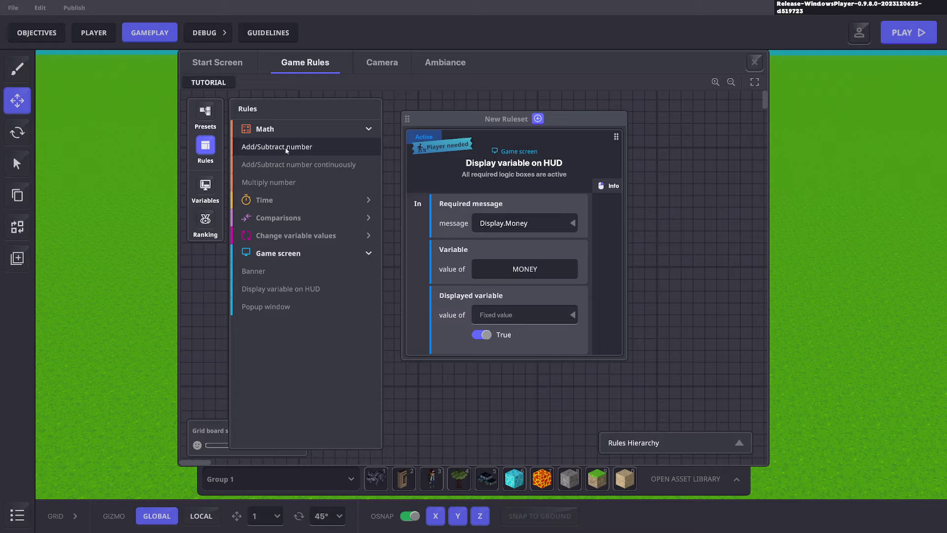
left_click(293, 149)
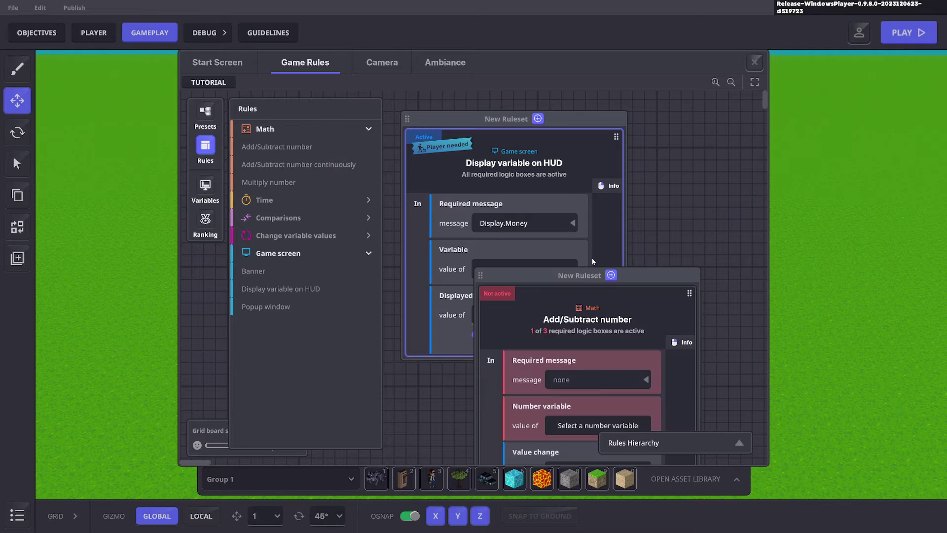
left_click_drag(575, 281, 623, 150)
Set the Add/Subtract number rule's required message to Money and its number variable to MONEY
left_click(621, 244)
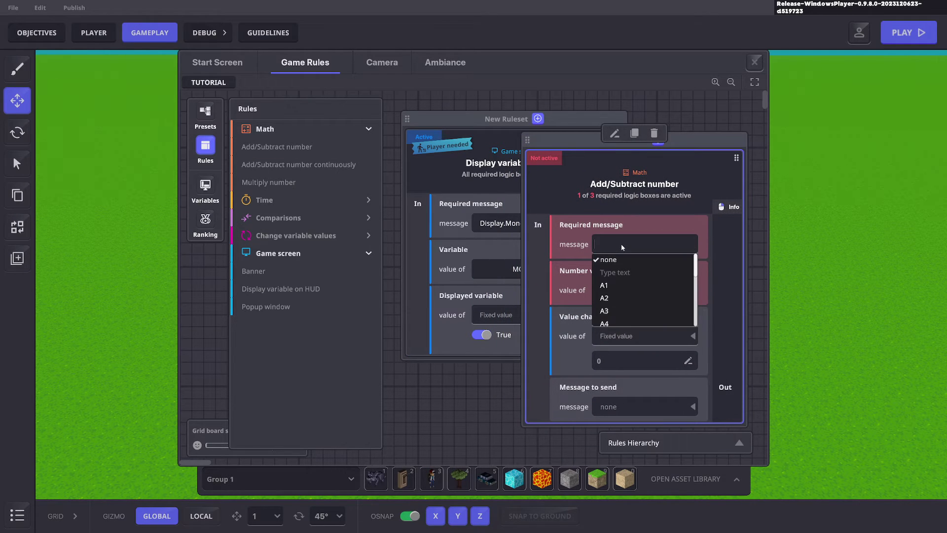
type("Mone")
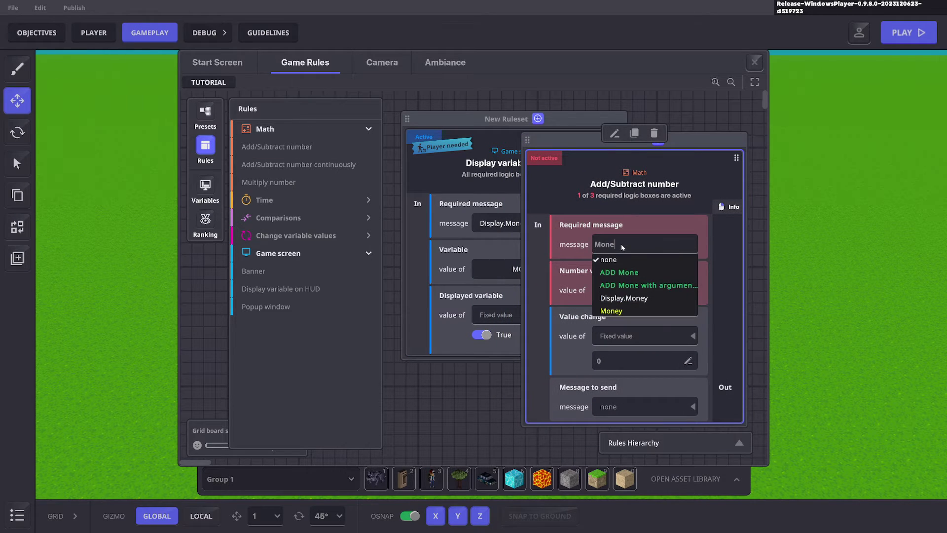
left_click(612, 311)
left_click(629, 296)
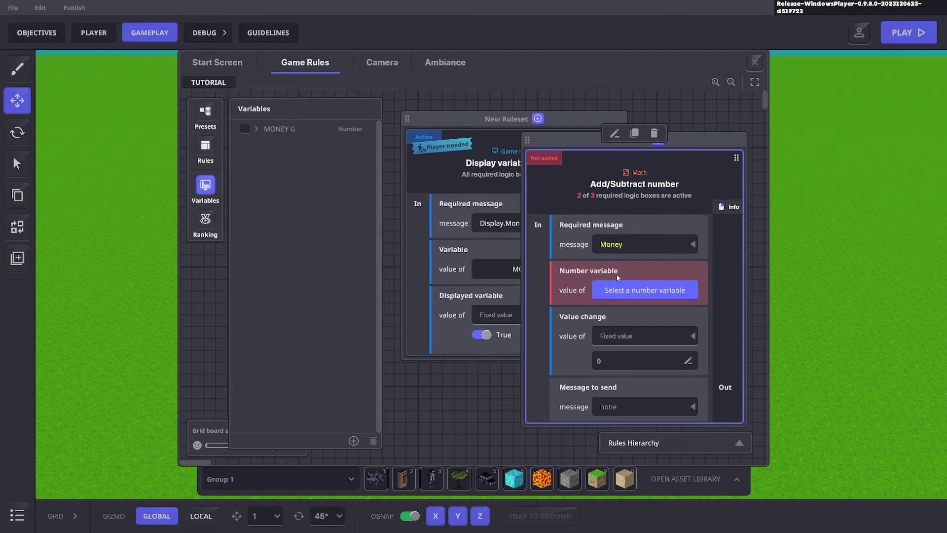
left_click(247, 129)
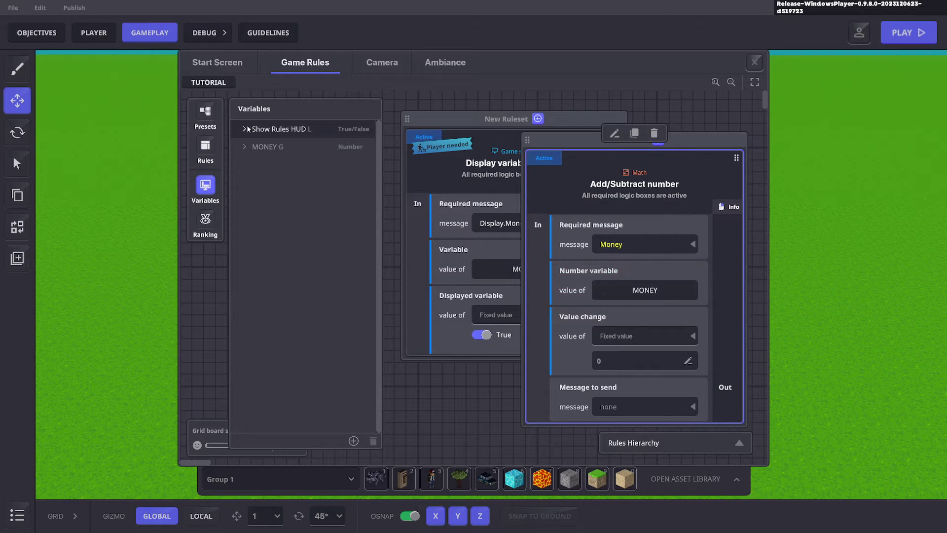
Set the rule's value change to the CHANGE MONEY message argument and close the game rules
scroll(619, 257, "down", 3)
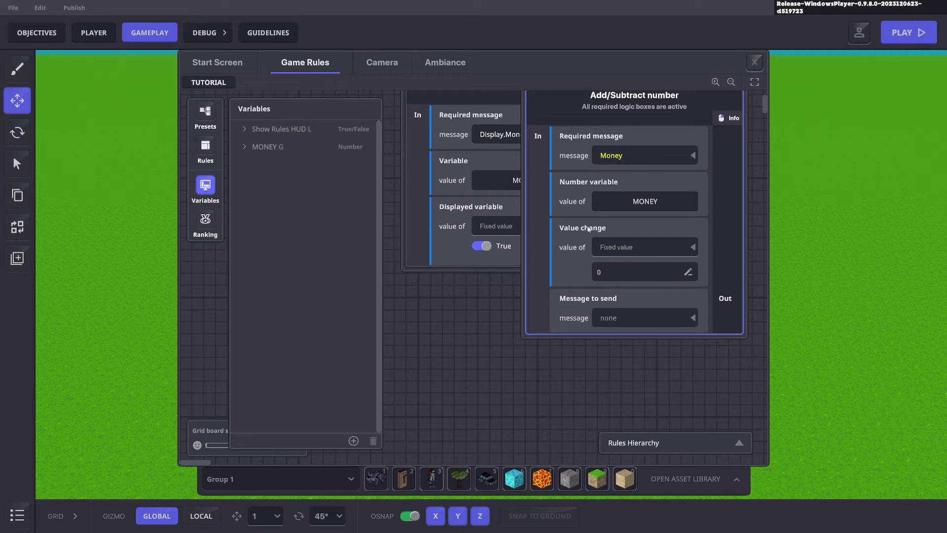
scroll(607, 262, "up", 2)
left_click(659, 306)
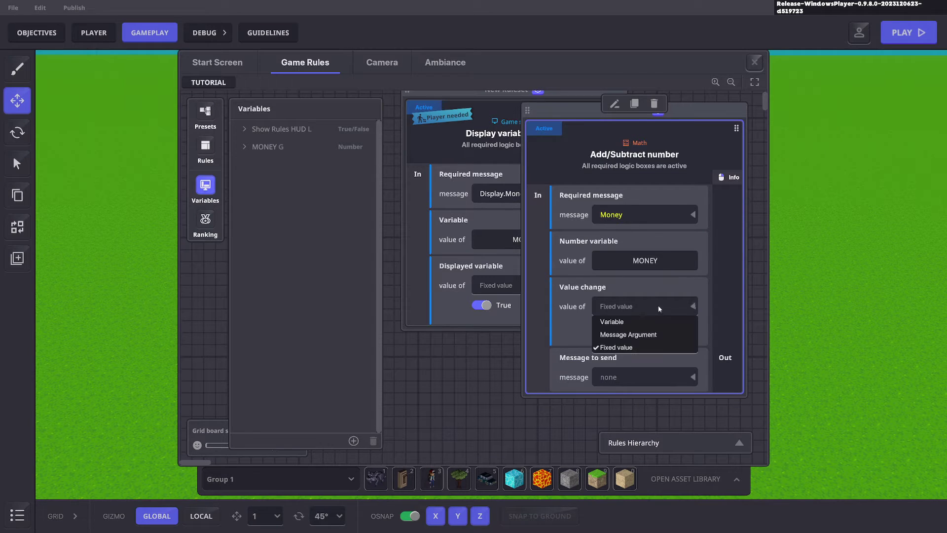
left_click(620, 335)
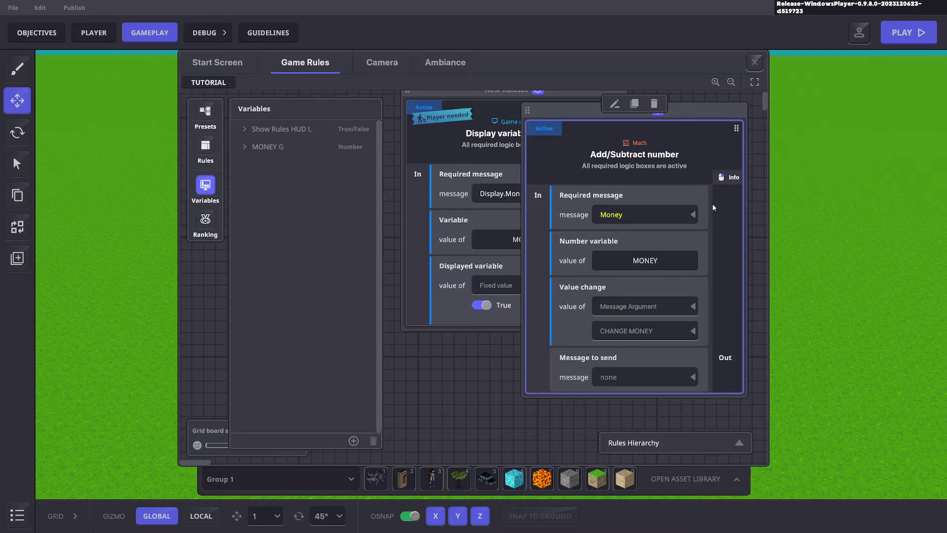
left_click(756, 62)
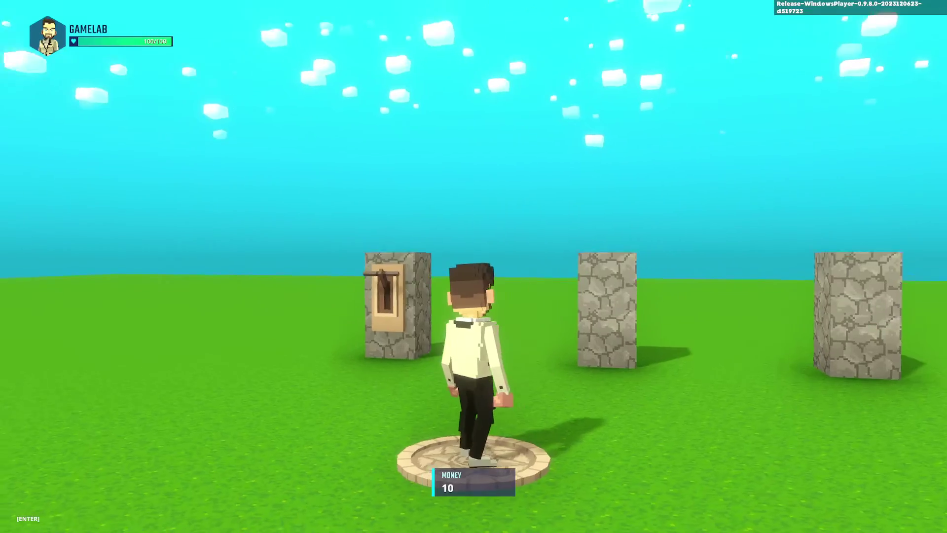
Play test the lever on the first pillar by pulling it repeatedly, and return to the editor
key("a")
key("w")
key("w")
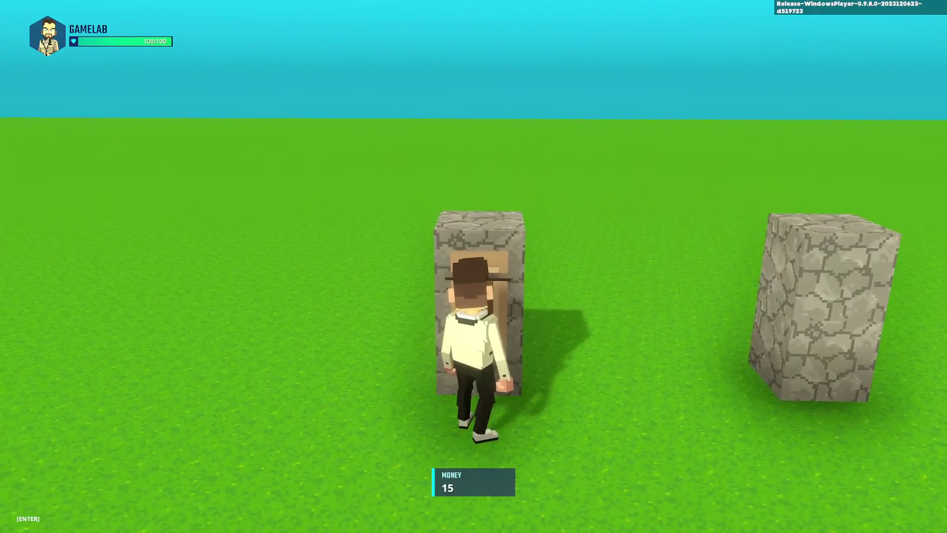
key("w")
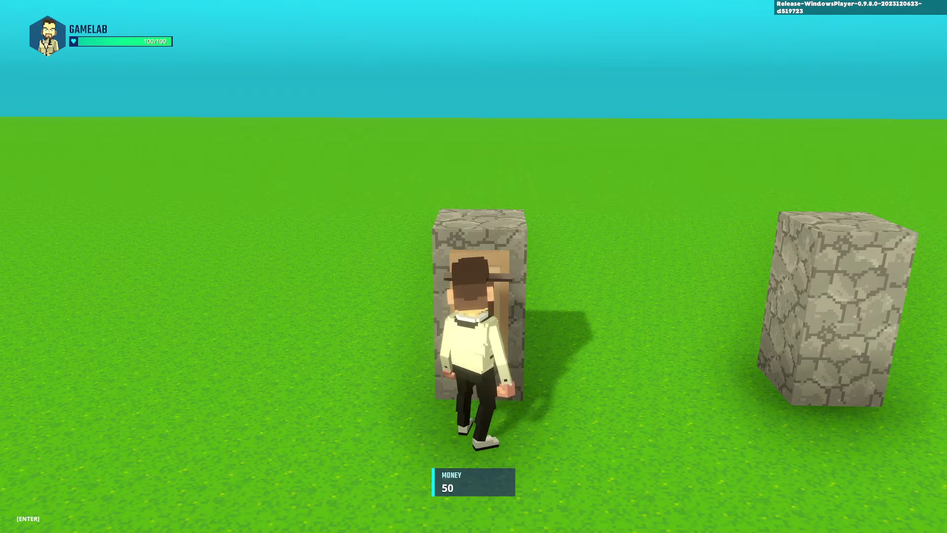
key("s")
key("d")
key("Escape")
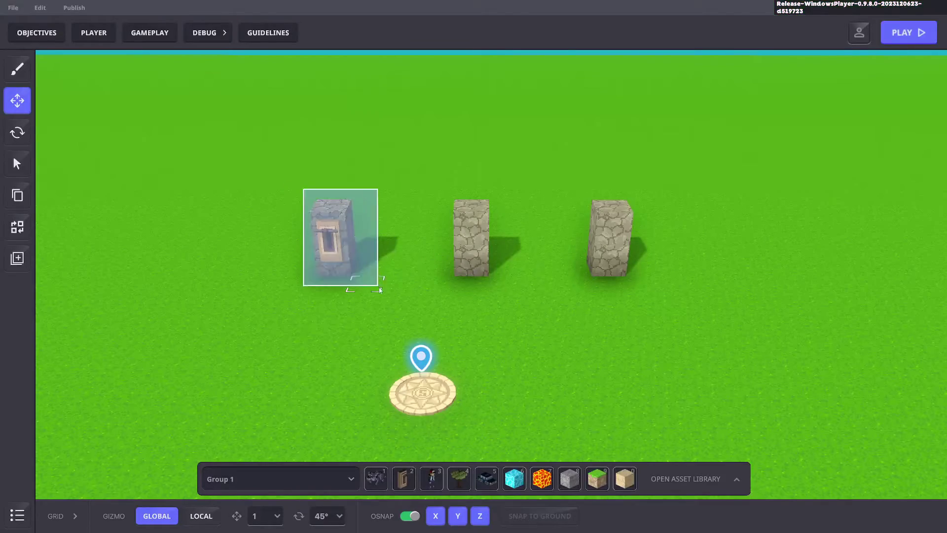
Duplicate the lever, place the copy on the middle pillar's front face, and set its CHANGEMONEY argument to 2
left_click(374, 288)
scroll(824, 348, "down", 3)
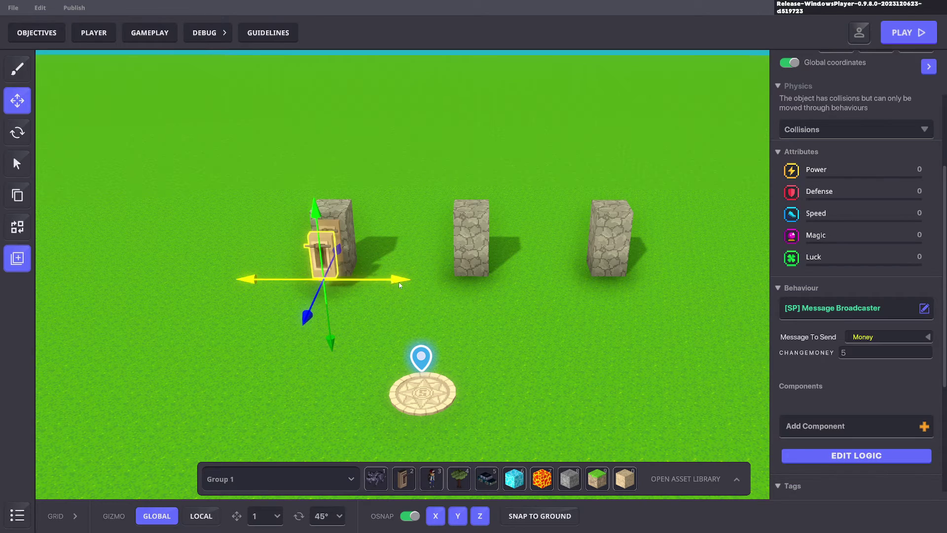
left_click_drag(401, 263, 540, 287)
right_click_drag(540, 286, 544, 302)
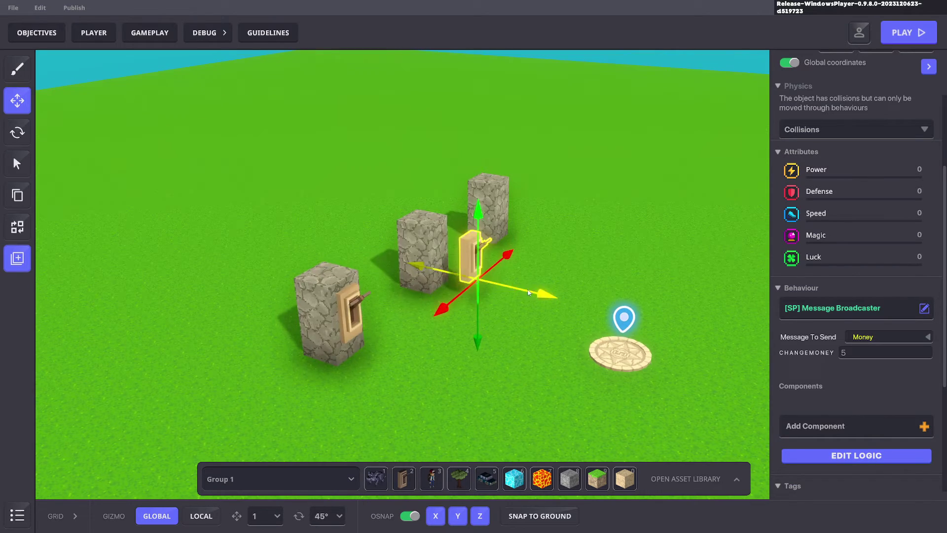
left_click_drag(553, 297, 533, 289)
right_click_drag(533, 289, 563, 284)
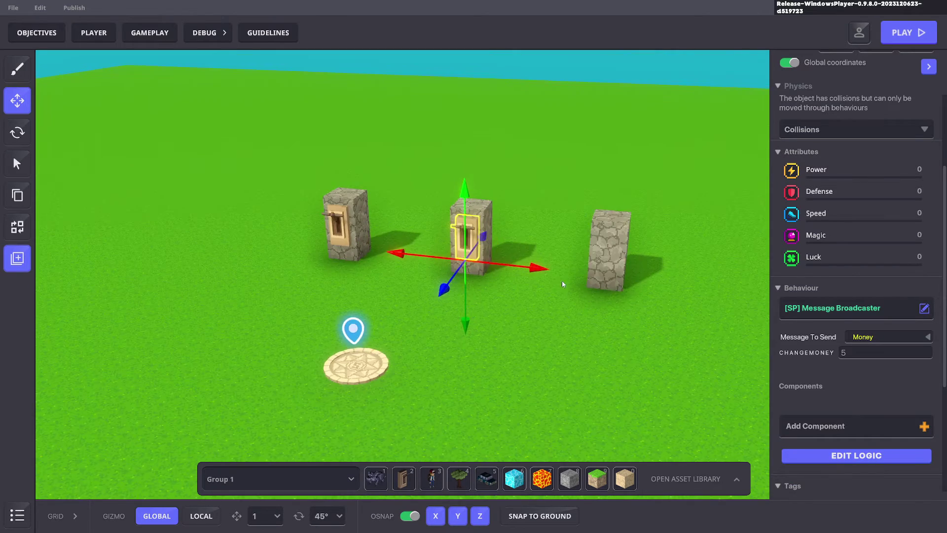
left_click(861, 358)
type("2")
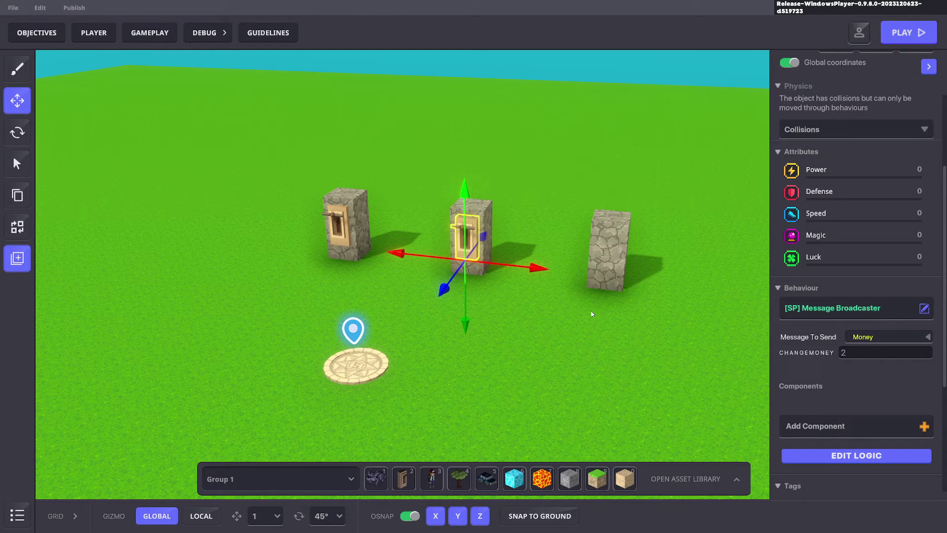
Duplicate the middle lever, place the copy on the third pillar's front face, and set its CHANGEMONEY argument to 100
type("d")
key("ctrl+d")
left_click_drag(514, 282, 624, 289)
right_click_drag(603, 322, 597, 248)
left_click_drag(578, 269, 553, 264)
right_click_drag(594, 278, 527, 252)
left_click(860, 353)
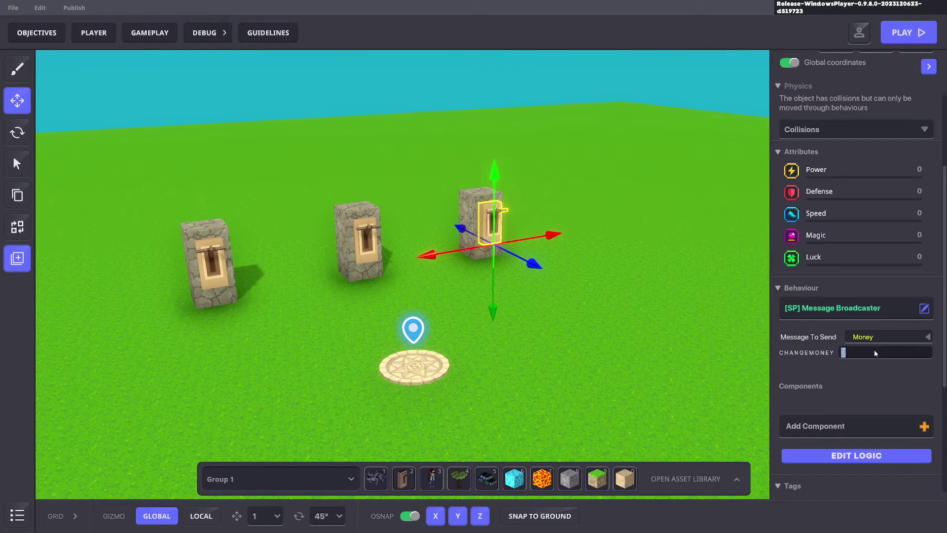
type("100")
left_click(638, 395)
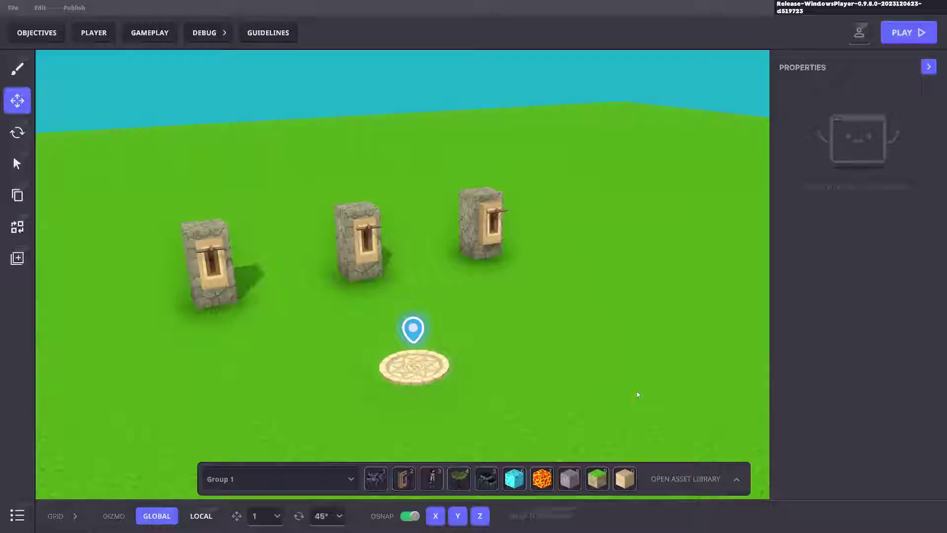
Play test the experience and pull the levers on the first and middle pillars
key("ctrl+p")
key("a")
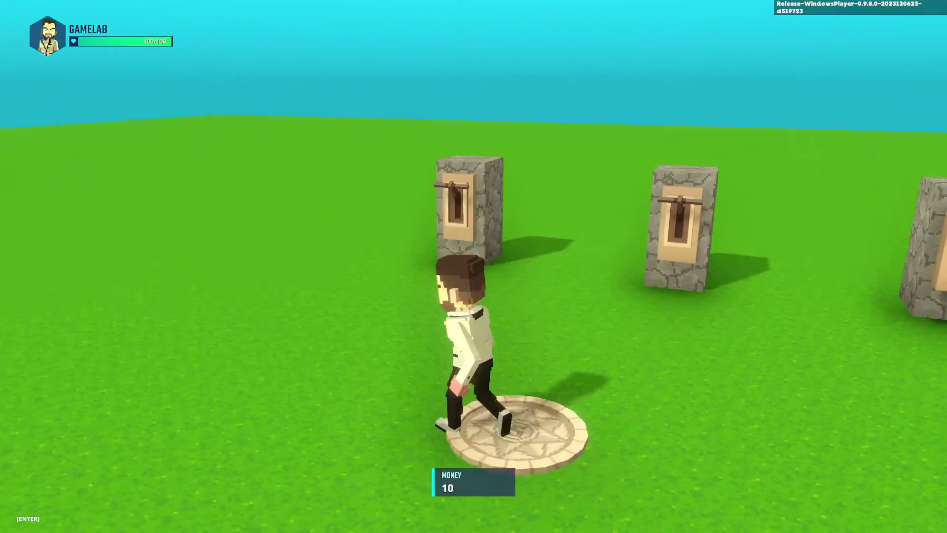
key("w")
key("e")
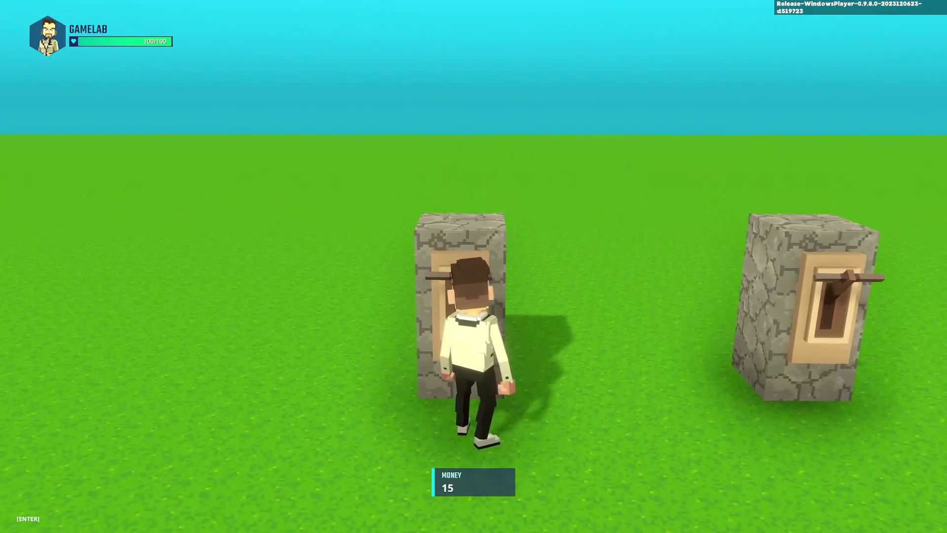
key("s")
key("d")
key("w")
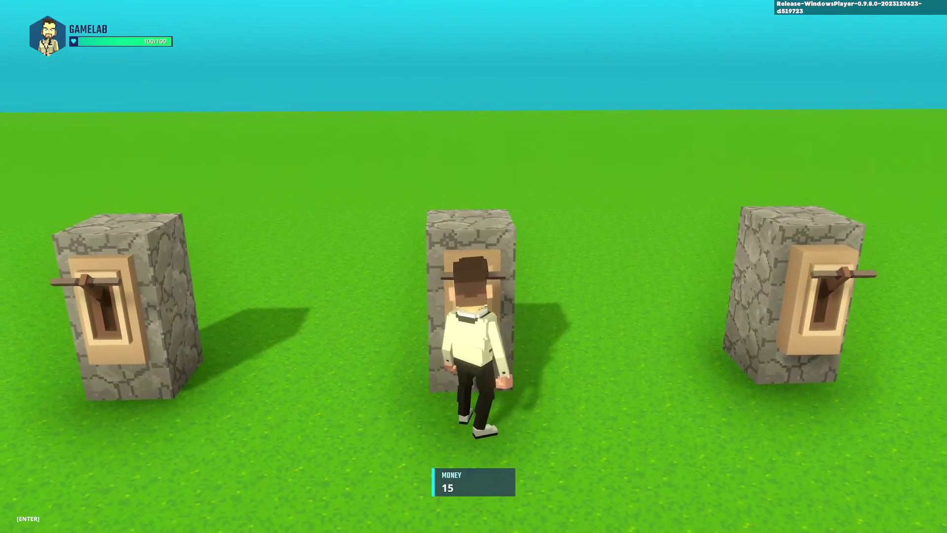
key("e")
Walk to the third pillar, pull its lever several times, and end the play test
key("s")
key("d")
key("w")
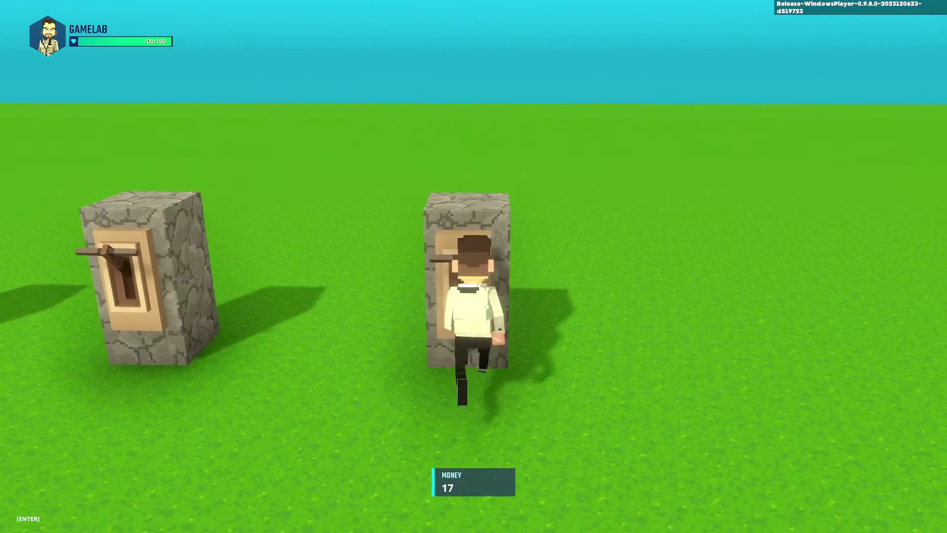
key("e")
key("e")
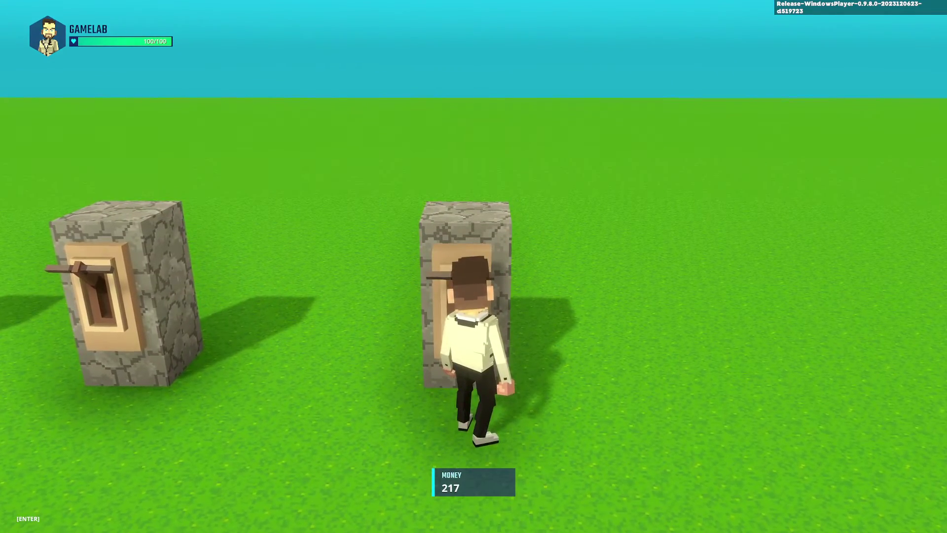
key("e")
key("e")
key("e")
key("Escape")
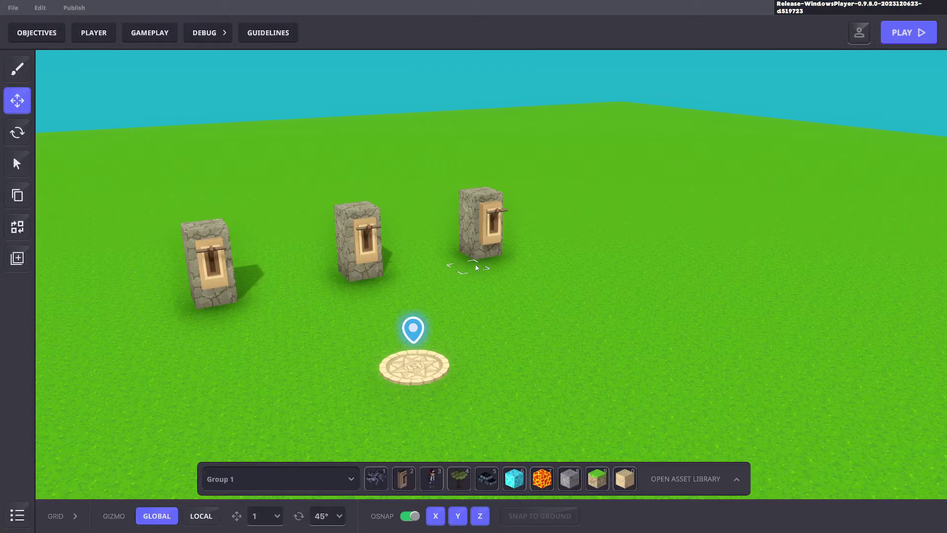
Check the Add/Subtract number rule and set the third pillar's lever to a CHANGEMONEY argument of -100
left_click(479, 207)
left_click(150, 33)
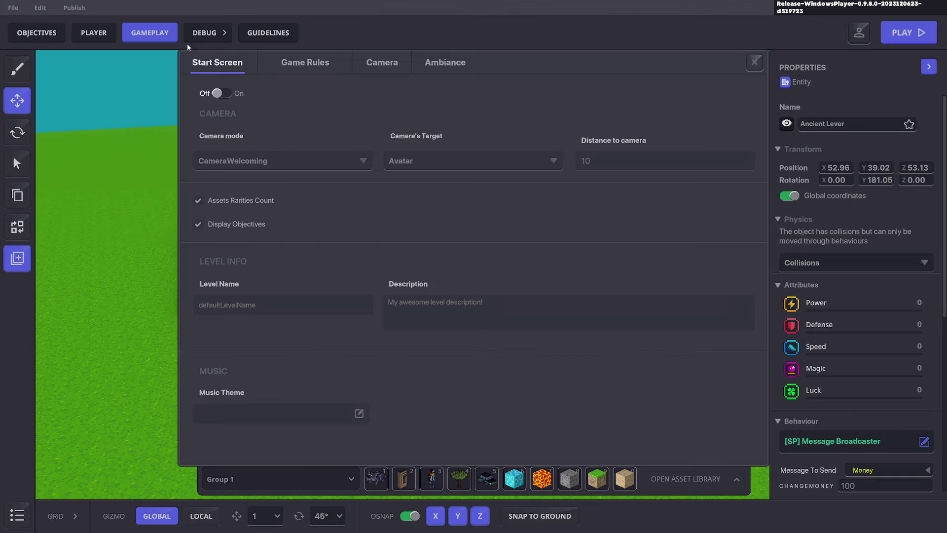
left_click(312, 64)
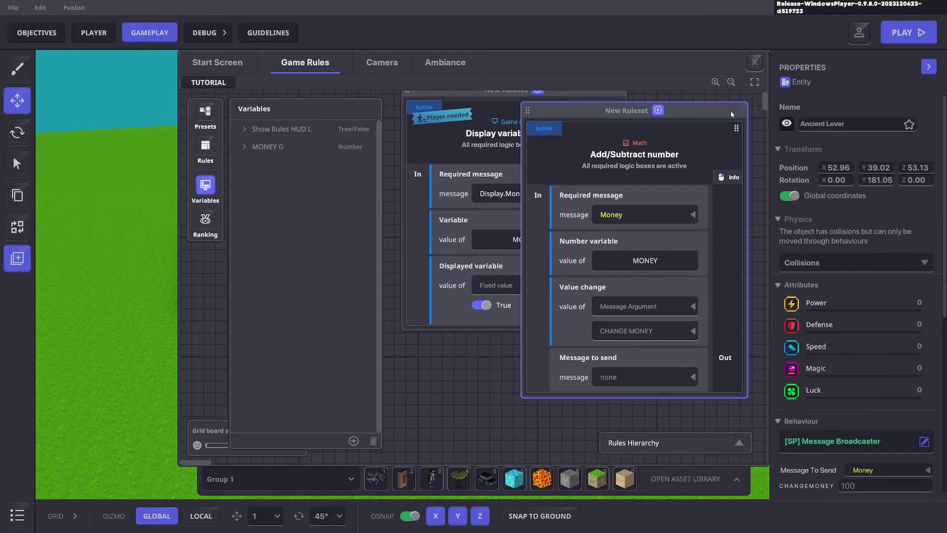
left_click(755, 61)
scroll(898, 381, "down", 3)
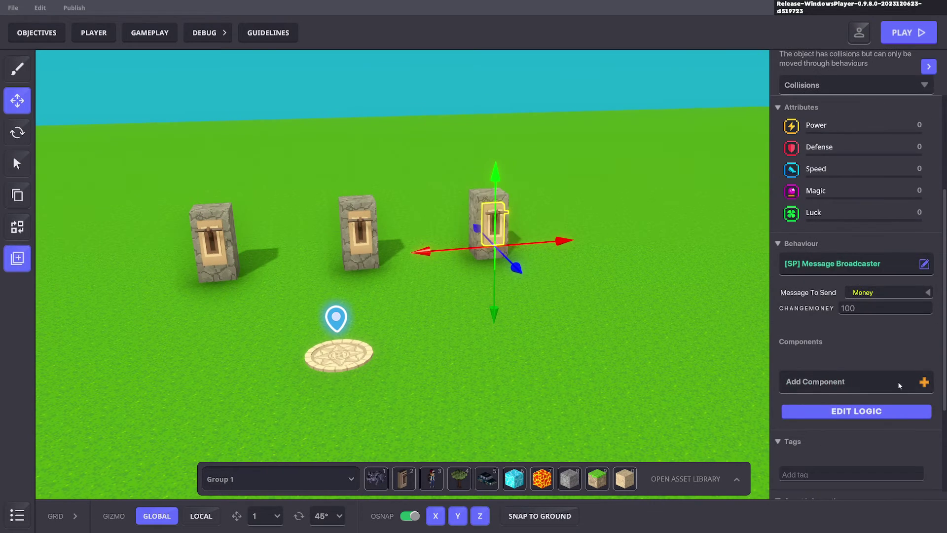
left_click(866, 309)
type("-100")
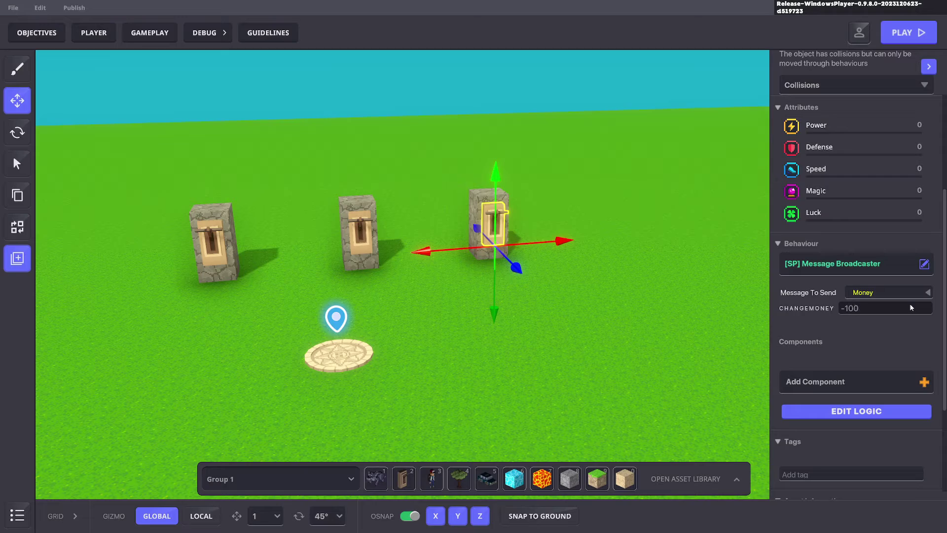
Play test the subtracting lever by pulling it twice, and walk back toward the middle pillar
key("ctrl+p")
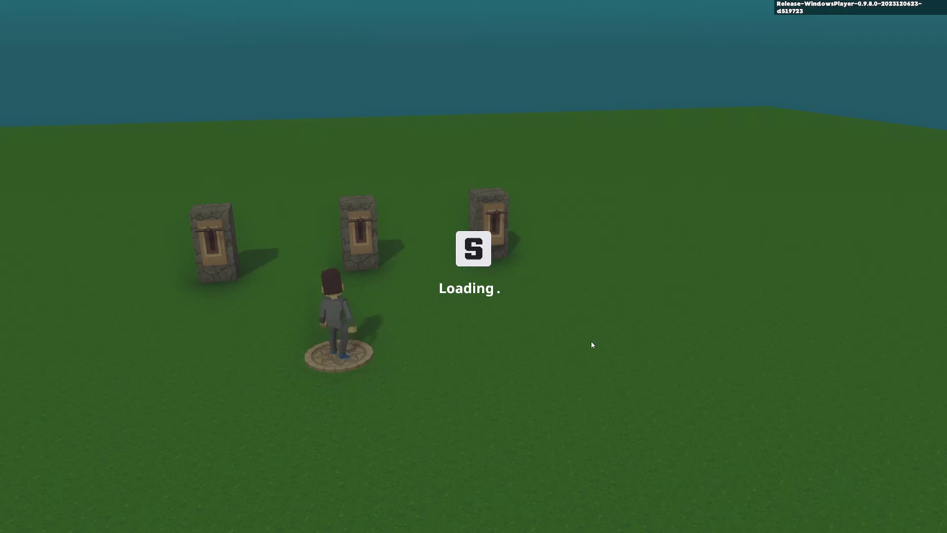
key("d")
key("w")
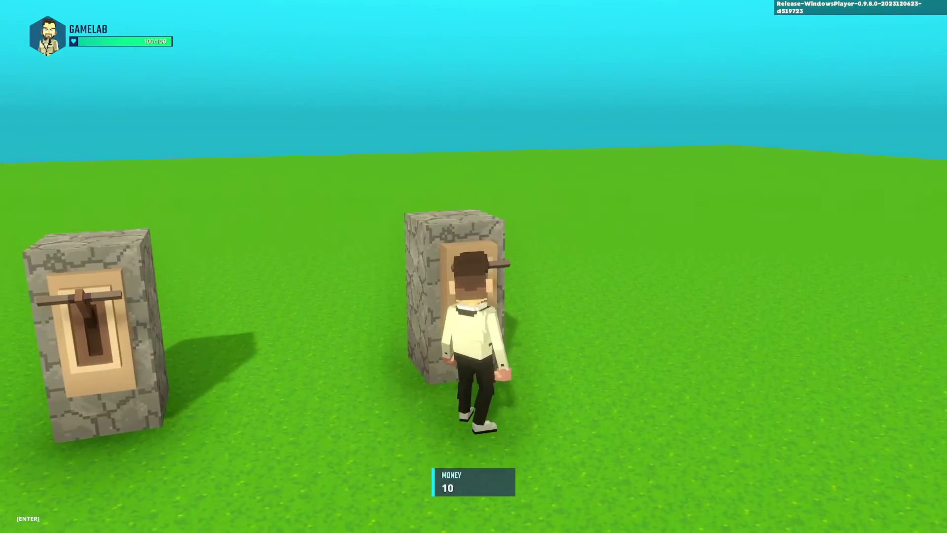
key("e")
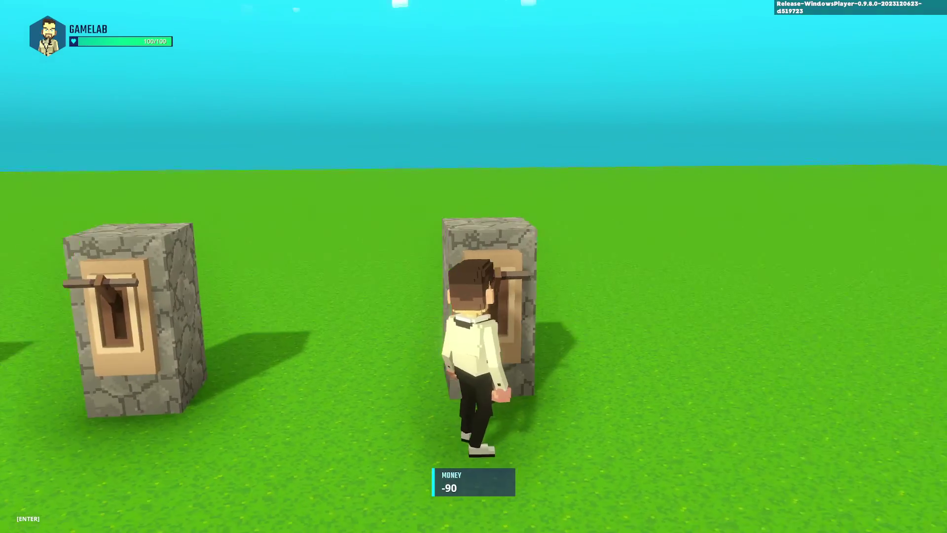
key("e")
key("a")
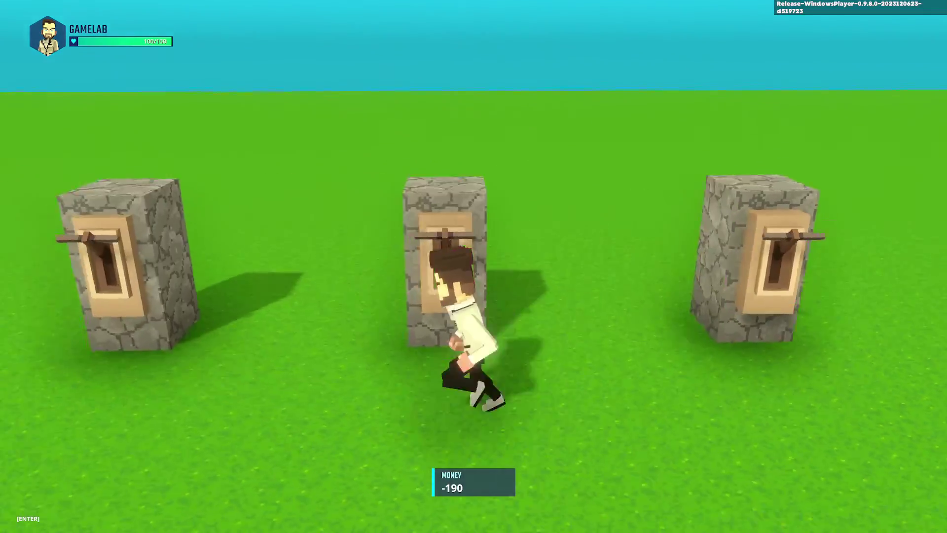
End the play test and check the CHANGEMONEY argument of the middle pillar's lever
key("Escape")
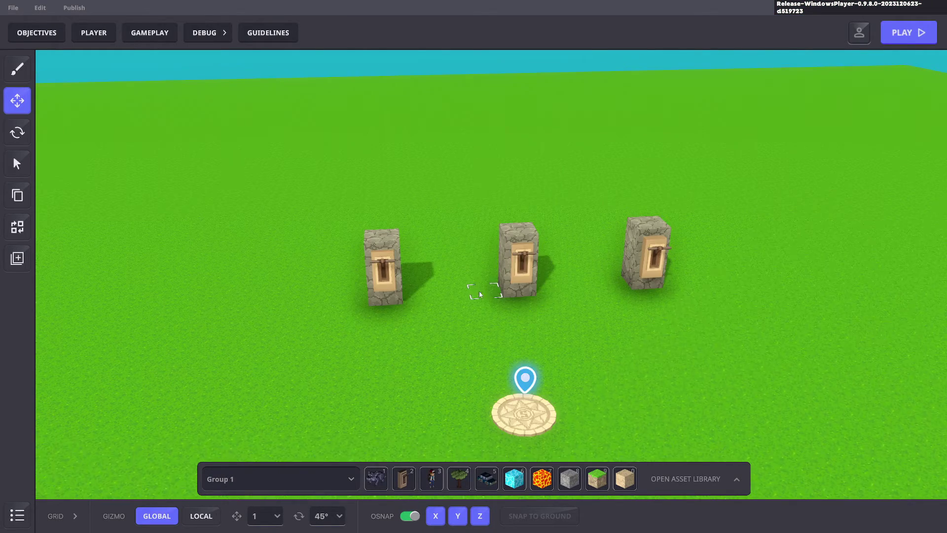
left_click(528, 257)
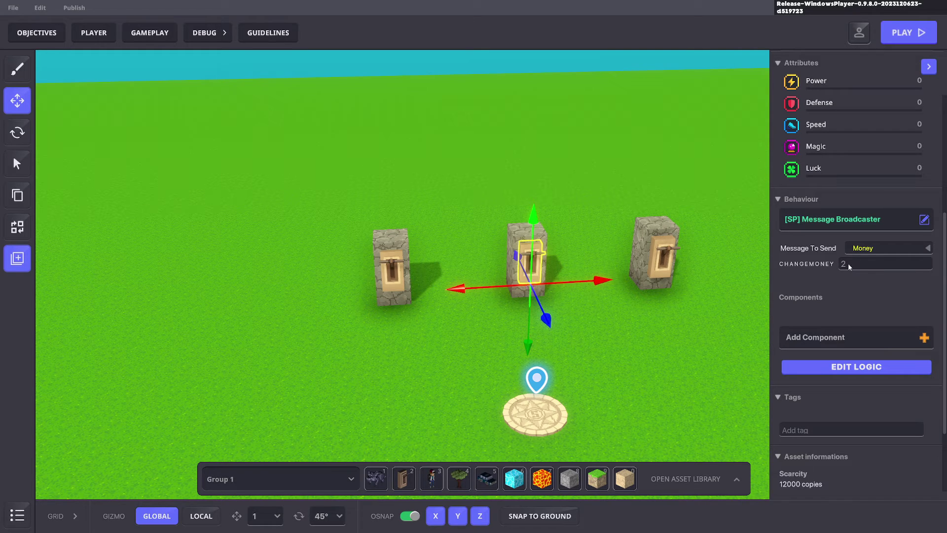
right_click_drag(568, 308, 572, 333)
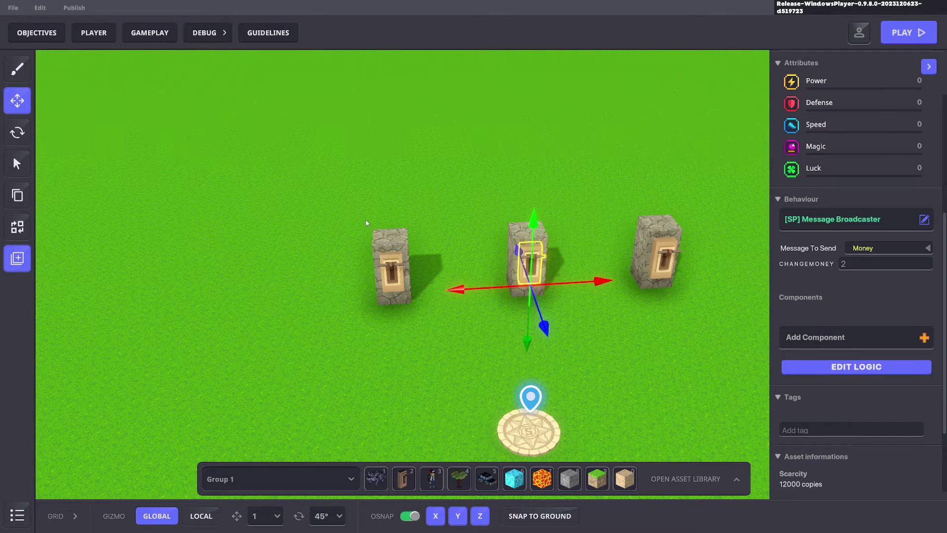
Start a new global text variable in the game rules, named TEXT 1 with the value HELLO
left_click(150, 32)
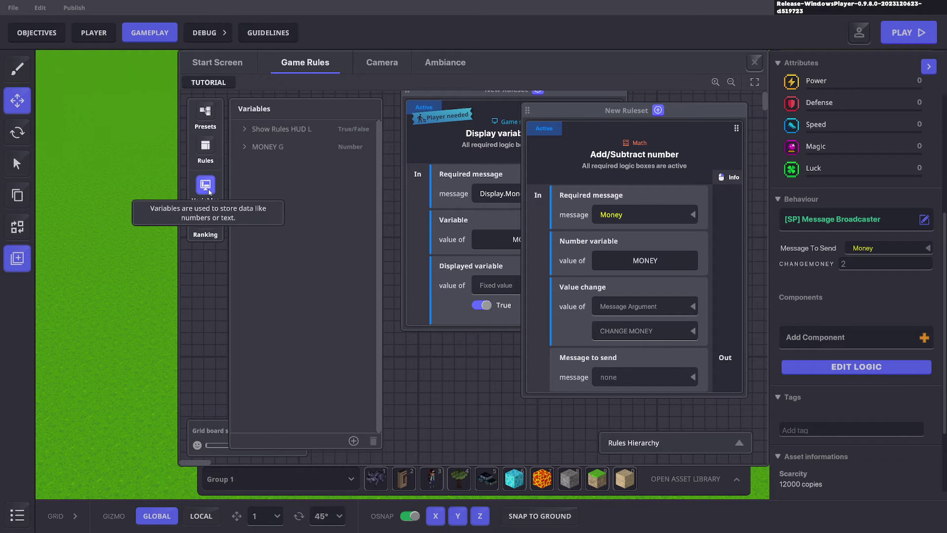
left_click(354, 441)
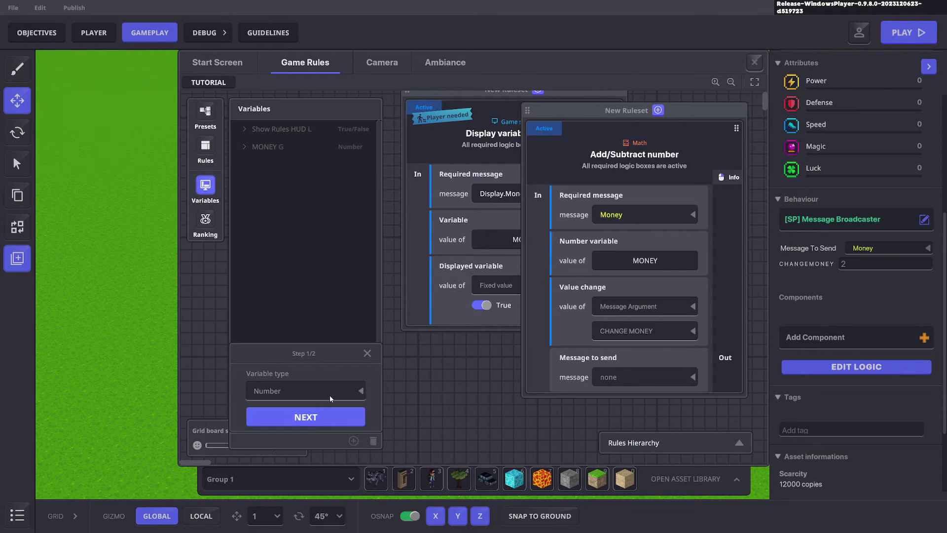
left_click(330, 390)
left_click(275, 417)
left_click(285, 417)
left_click(283, 336)
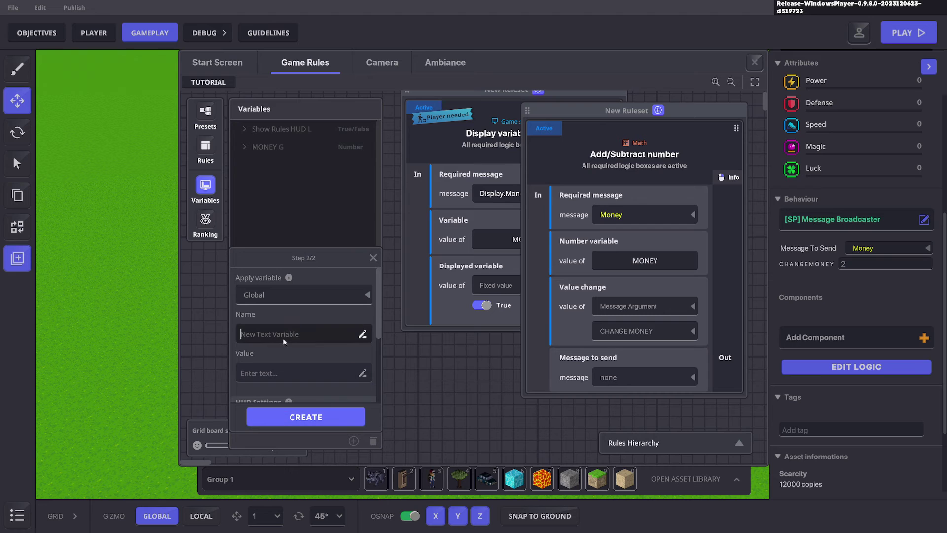
type("TEXT 1")
left_click(264, 370)
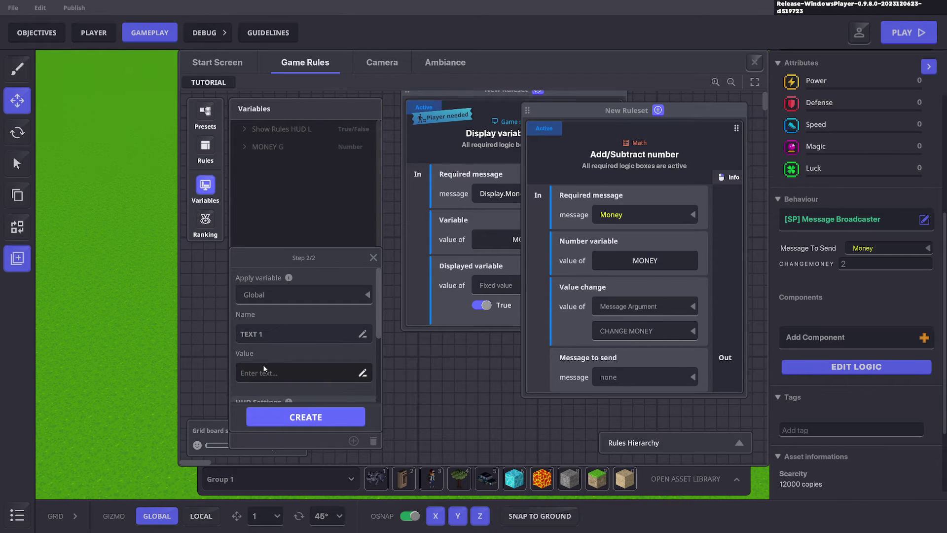
Have the text variable shown at the start of the game on the Bottom side HUD, and create it
scroll(401, 380, "down", 3)
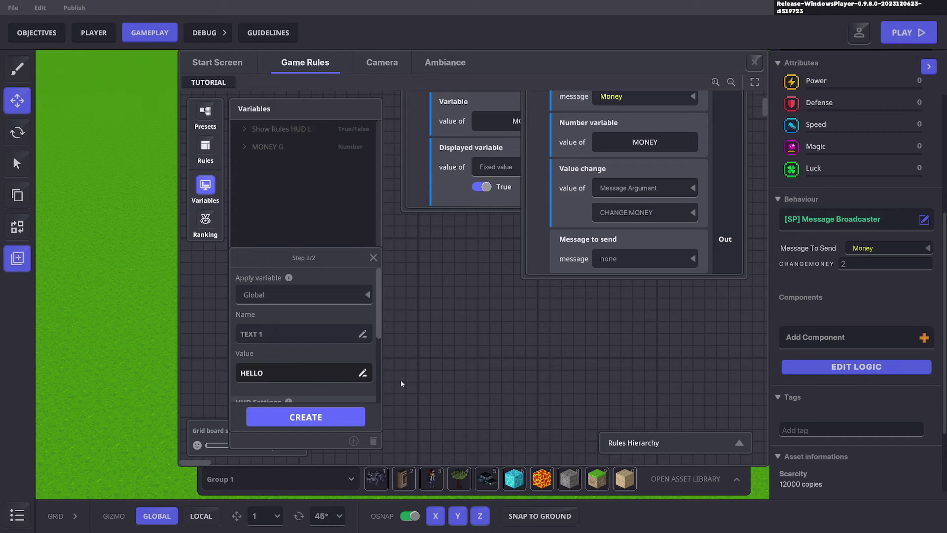
scroll(301, 362, "down", 2)
scroll(313, 351, "down", 2)
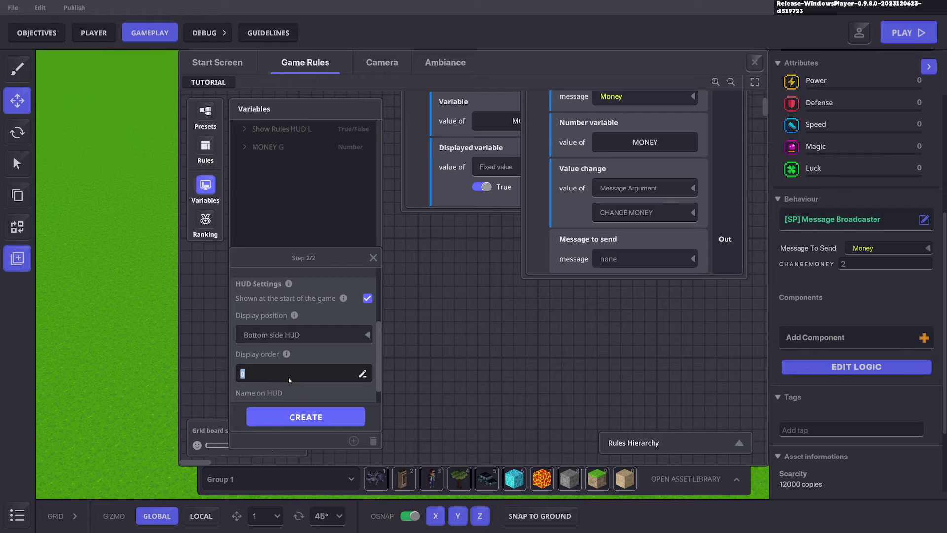
scroll(309, 362, "up", 3)
scroll(311, 336, "up", 2)
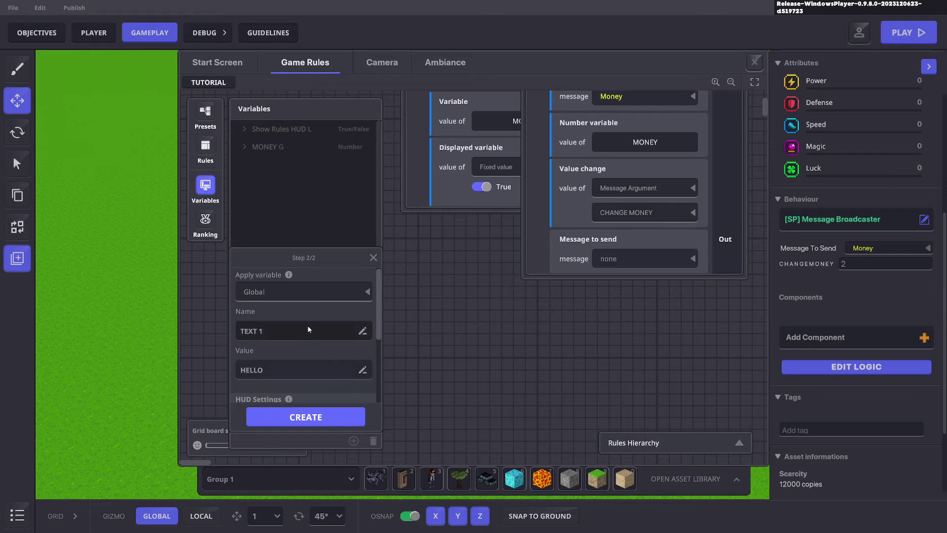
left_click(306, 417)
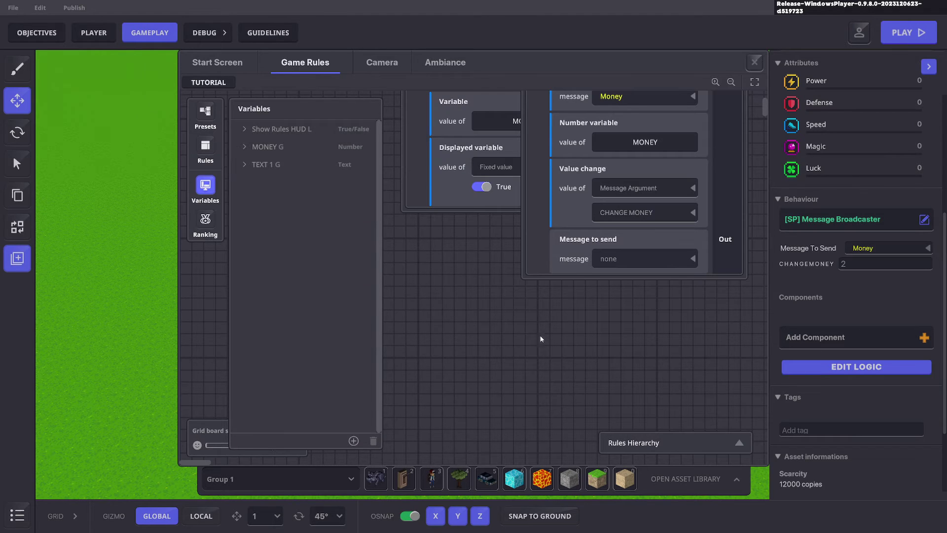
Add a Set text value rule to the board next to the Add/Subtract number rule, and leave the game rules
scroll(543, 321, "up", 5)
left_click_drag(624, 142, 591, 116)
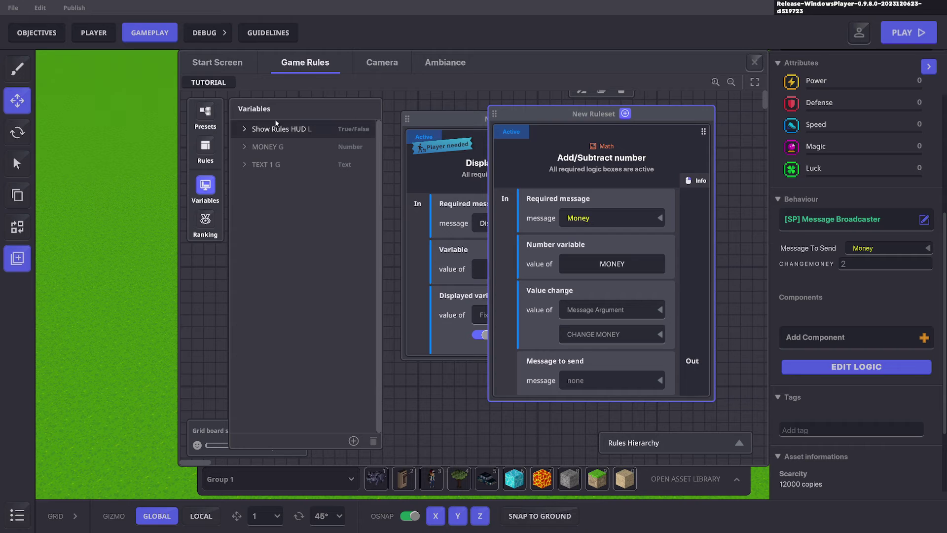
left_click(206, 146)
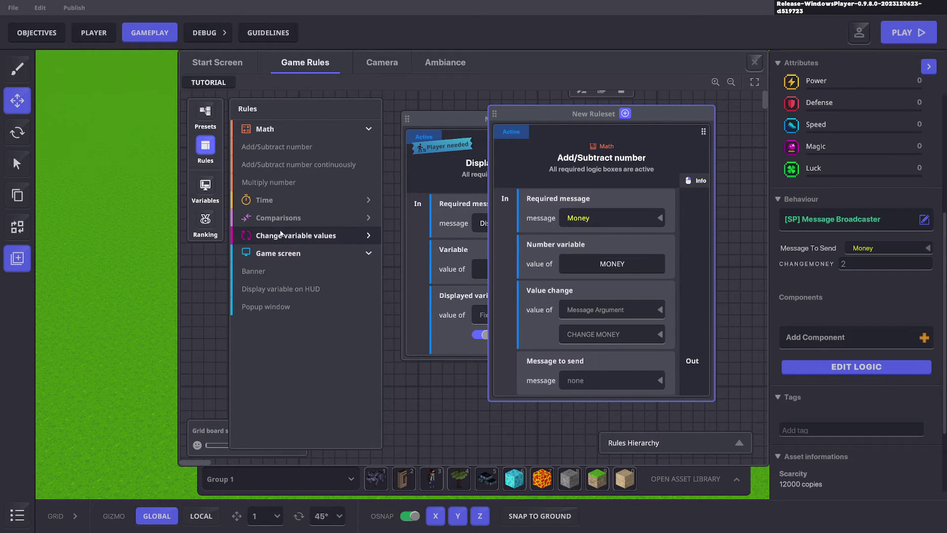
left_click(316, 236)
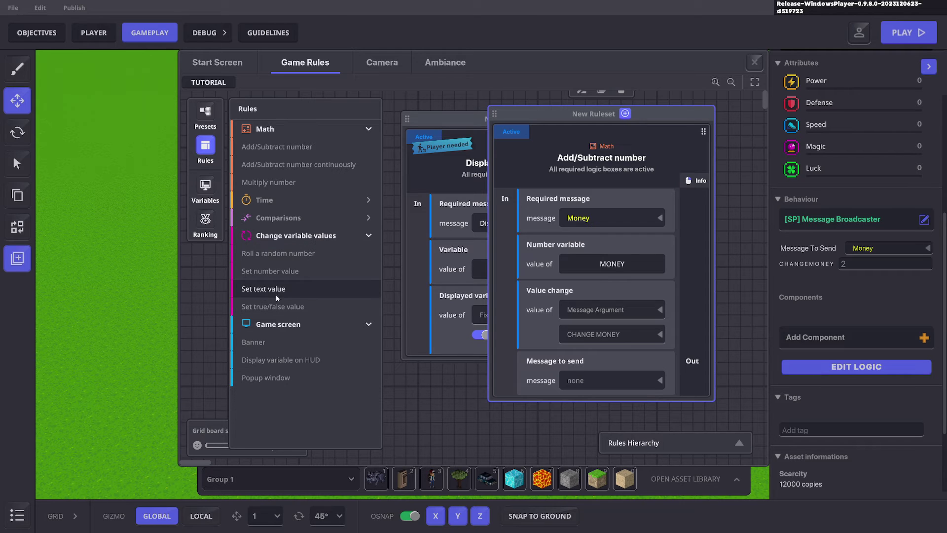
left_click_drag(275, 290, 641, 228)
left_click(656, 229)
type("TEXT")
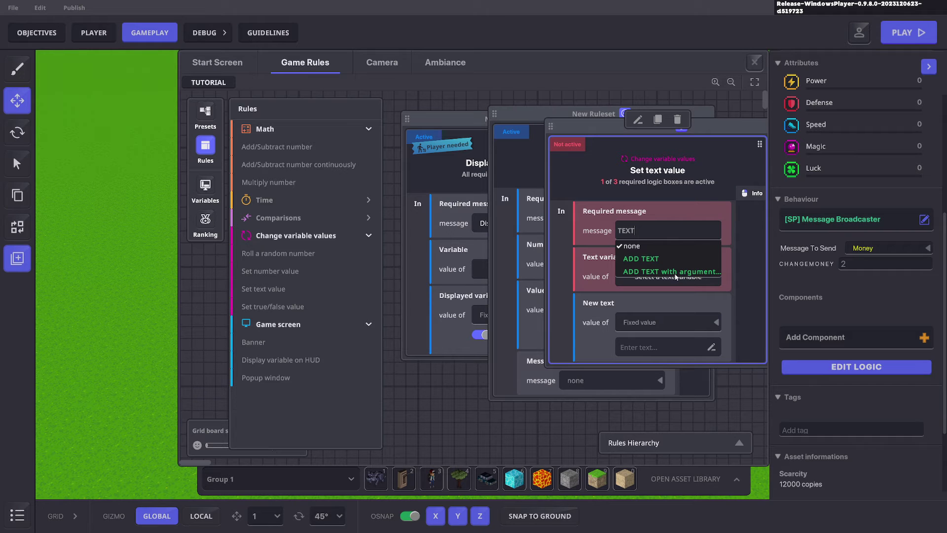
left_click(755, 63)
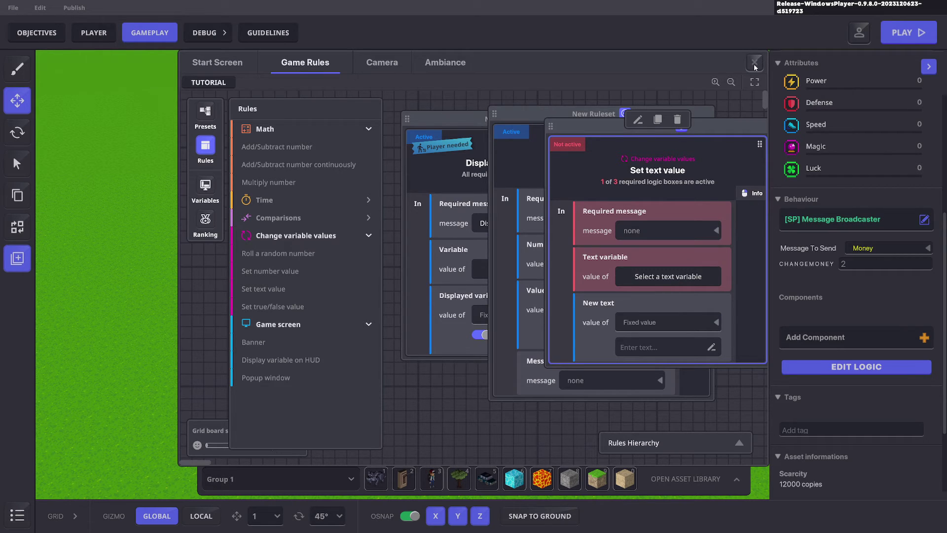
Start a new message with arguments named TEXT as the message sent by the first pillar's lever
middle_click_drag(681, 338, 590, 199)
scroll(602, 210, "down", 3)
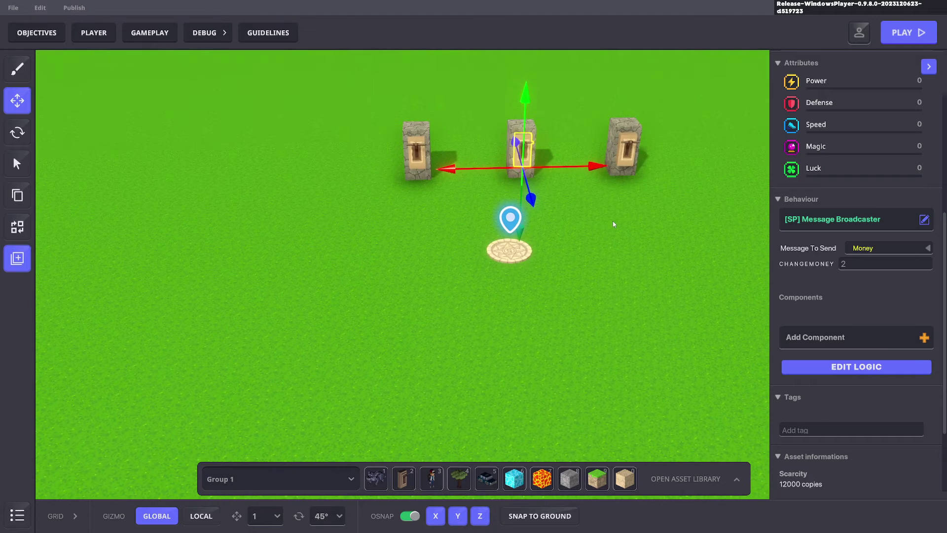
left_click(421, 154)
left_click(864, 247)
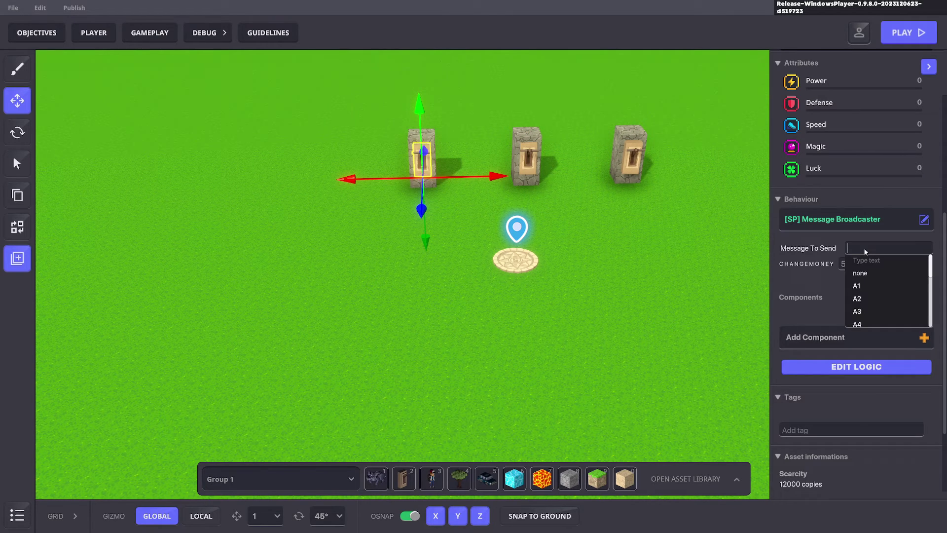
type("TEXT")
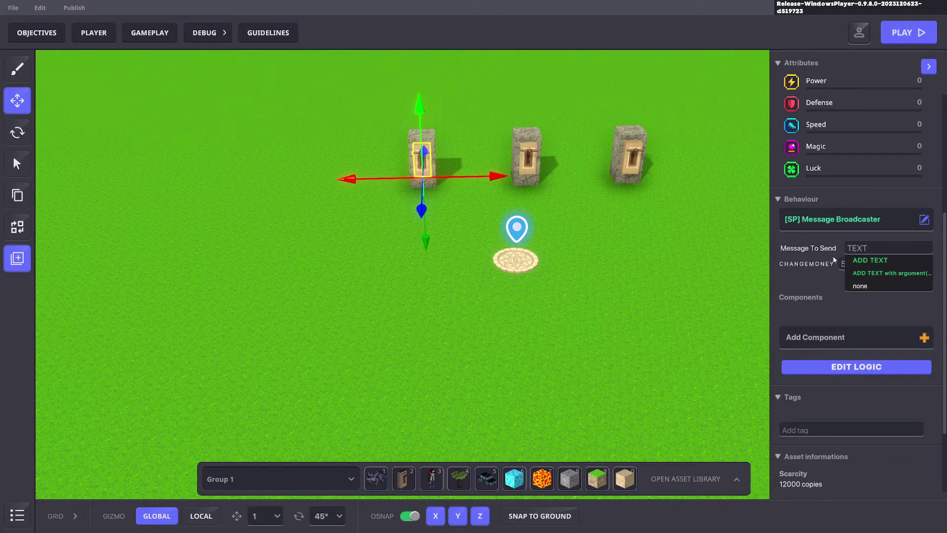
left_click(882, 274)
Create the TEXT message with a Text argument named TEXT, and set the lever's argument to HELLO
left_click(527, 220)
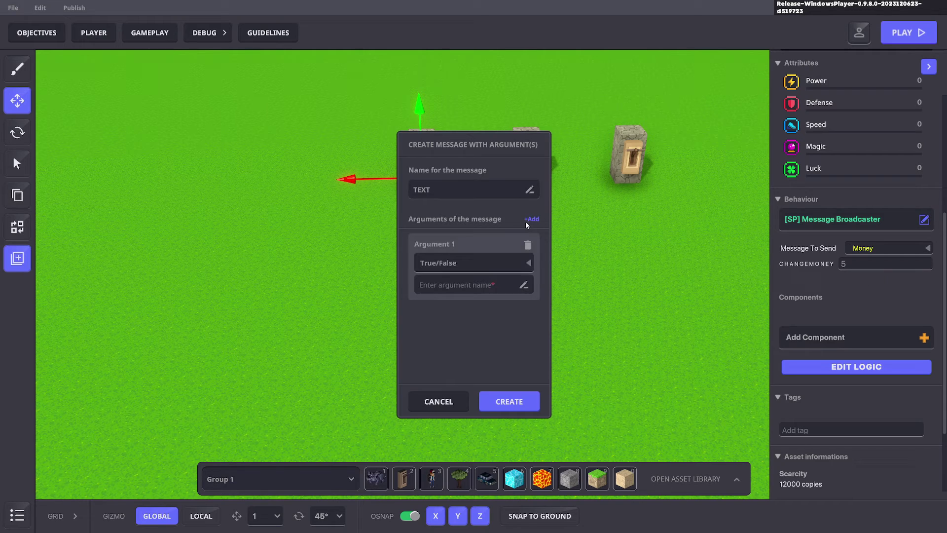
left_click(450, 266)
left_click(432, 316)
left_click(460, 286)
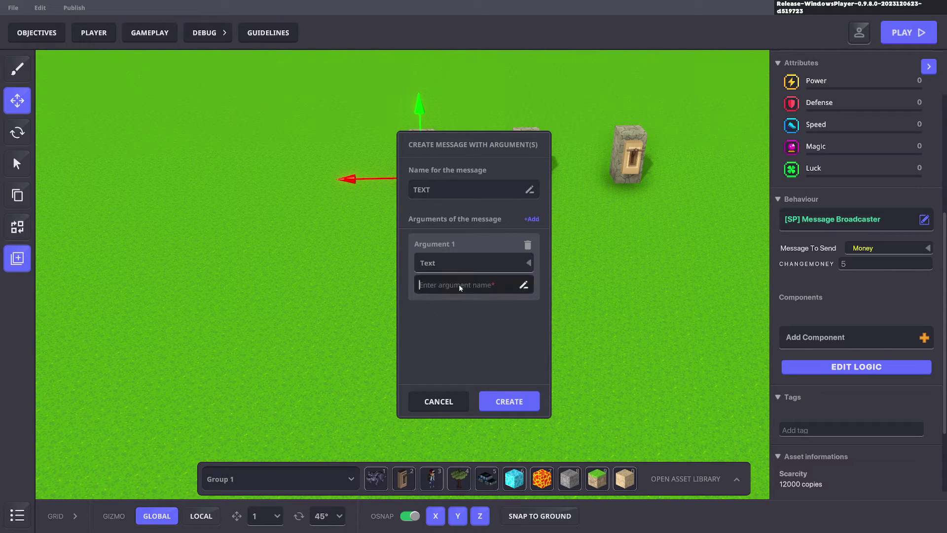
type("TEXT")
left_click(510, 401)
left_click(865, 264)
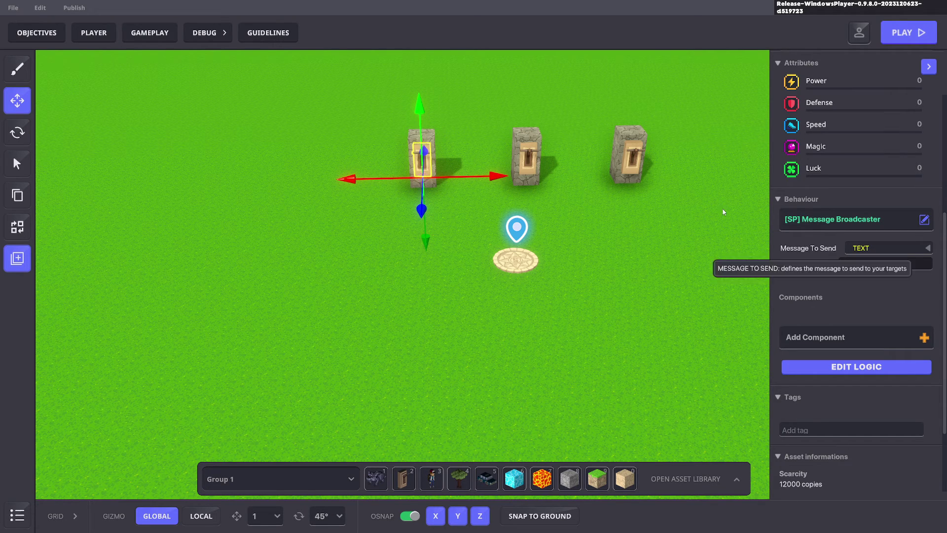
Delete the levers on the middle and third pillars
left_click_drag(524, 120, 673, 182)
key("Delete")
middle_click_drag(518, 130, 535, 180)
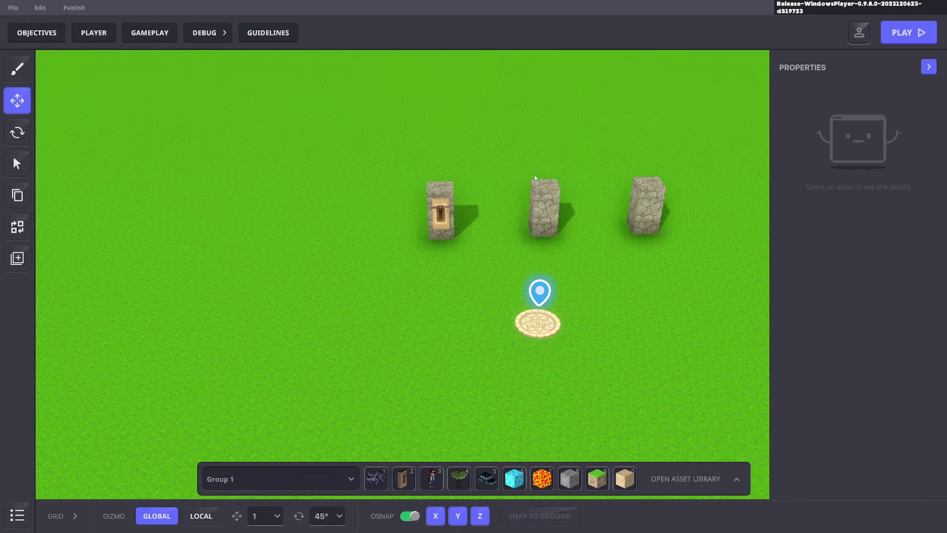
Duplicate the first pillar's lever onto the middle pillar and set the copy's TEXT argument to GOOD BYE
left_click(440, 211)
scroll(488, 207, "up", 5)
key("ctrl+d")
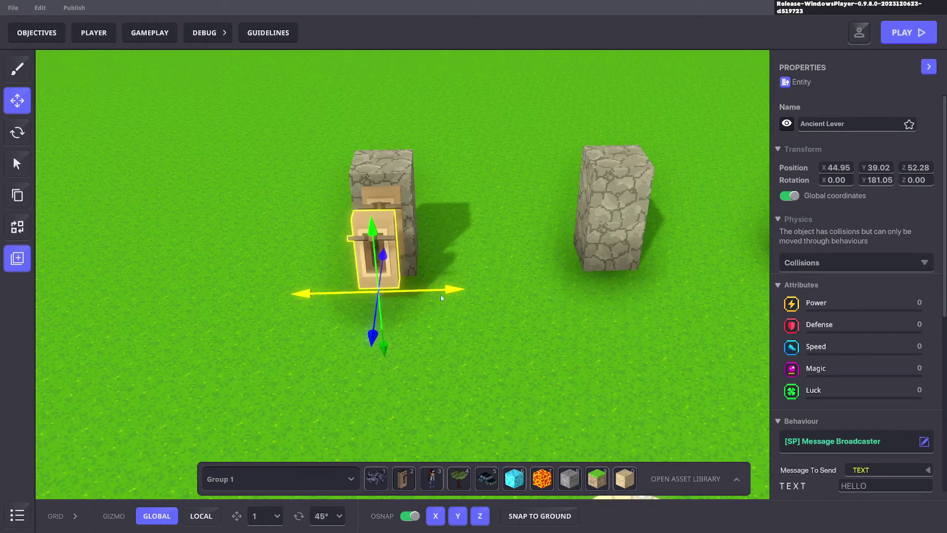
left_click_drag(441, 294, 689, 269)
left_click_drag(638, 327, 774, 330)
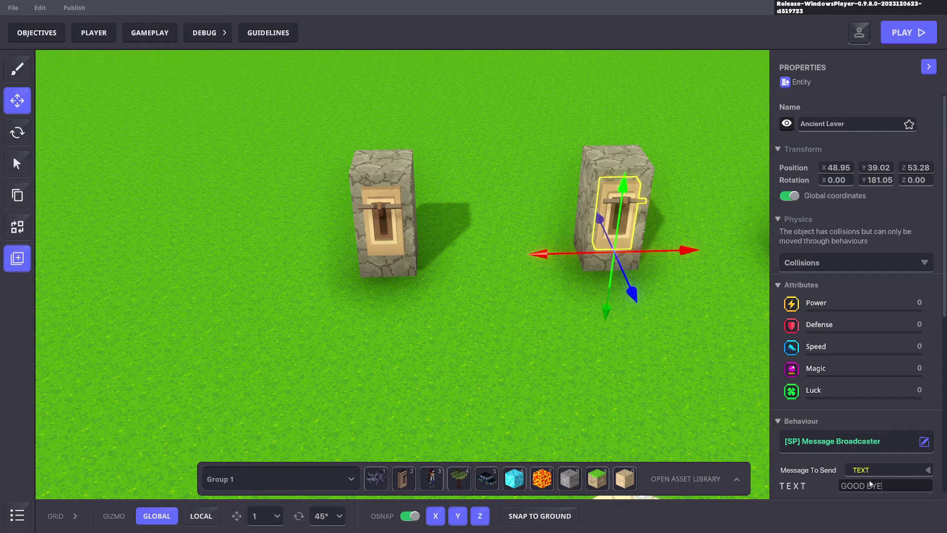
left_click(652, 338)
Set the Set text value rule's required message to TEXT and its text variable to TEXT 1
left_click(150, 33)
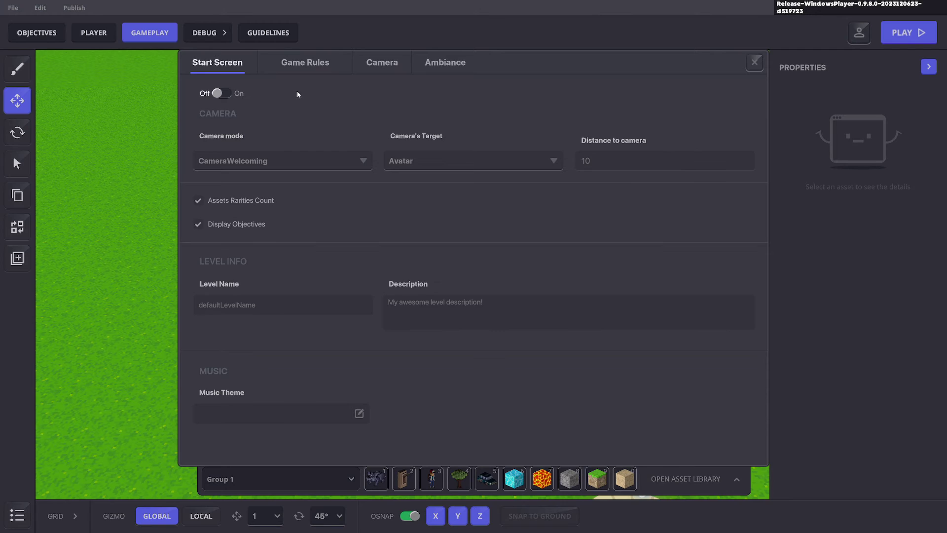
left_click(305, 63)
left_click_drag(670, 170, 634, 164)
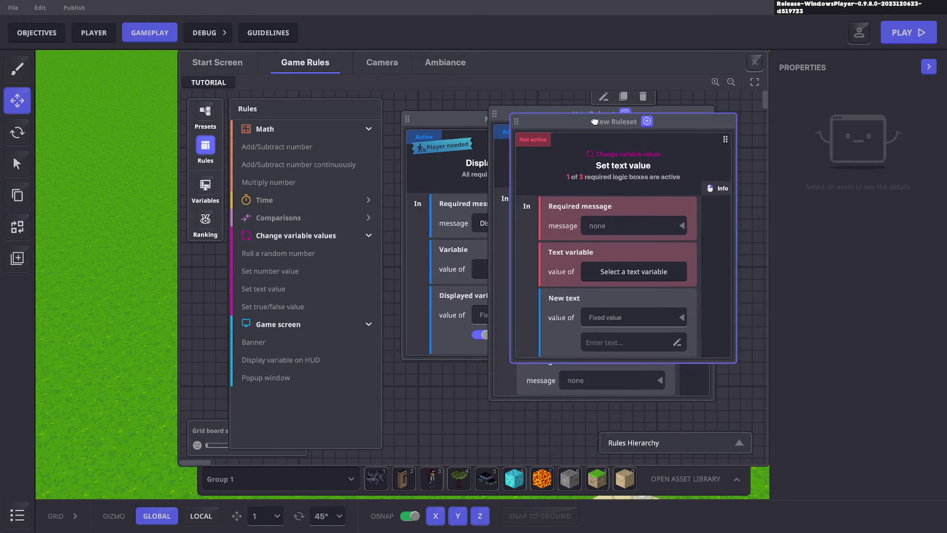
left_click(622, 225)
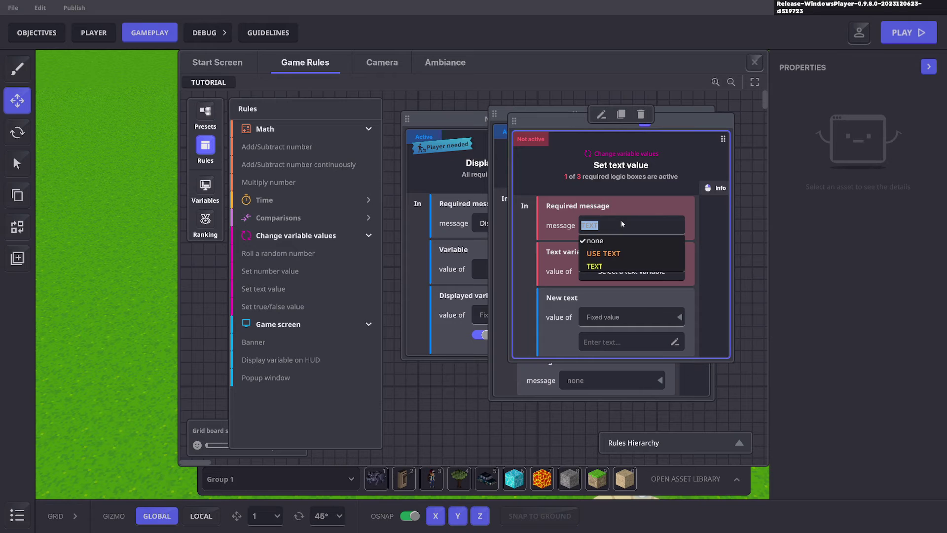
left_click(595, 267)
left_click(605, 273)
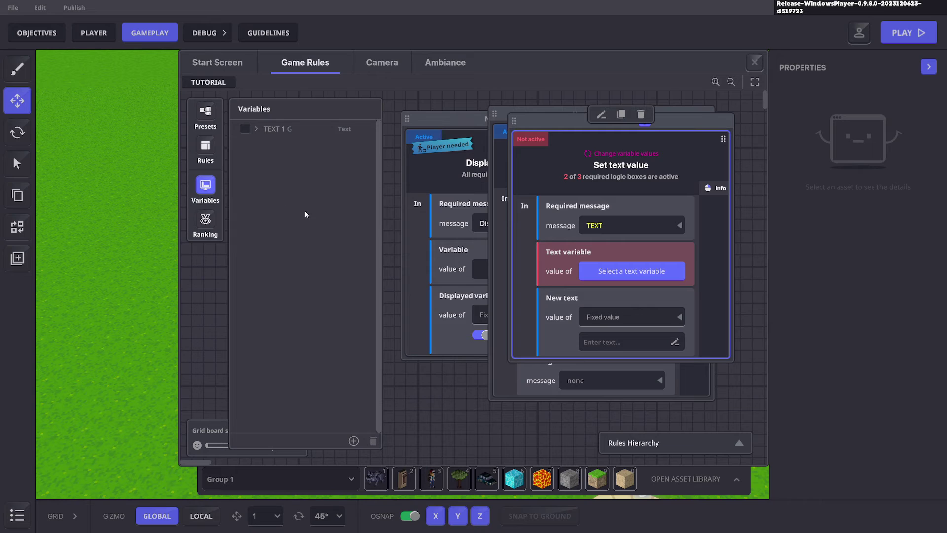
left_click(246, 129)
Take the rule's new text from the message argument TEXT, and close the game rules
scroll(597, 229, "down", 1)
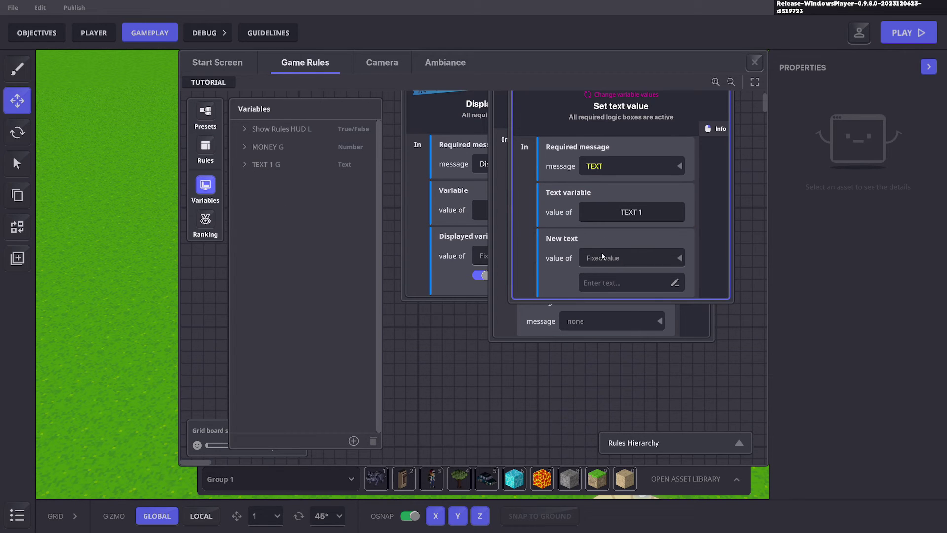
left_click(601, 258)
left_click(611, 287)
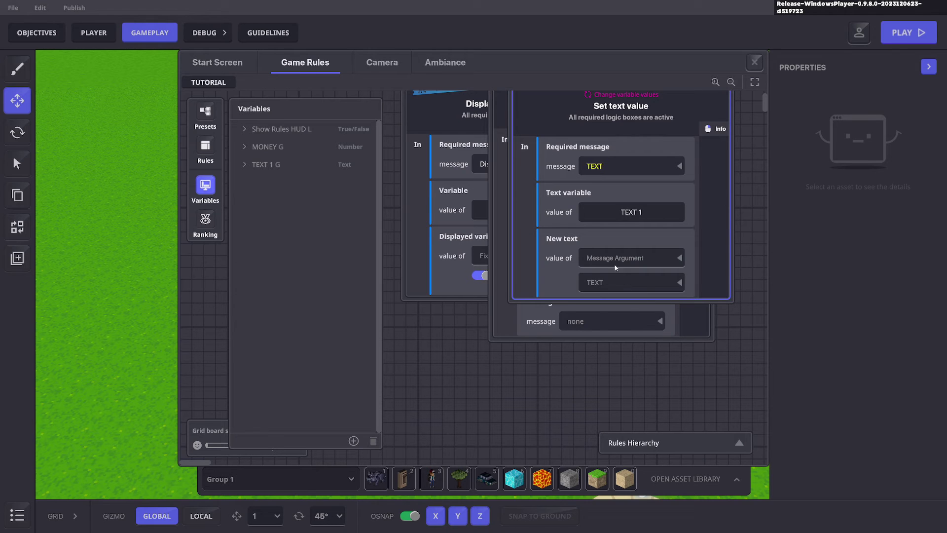
scroll(647, 260, "up", 2)
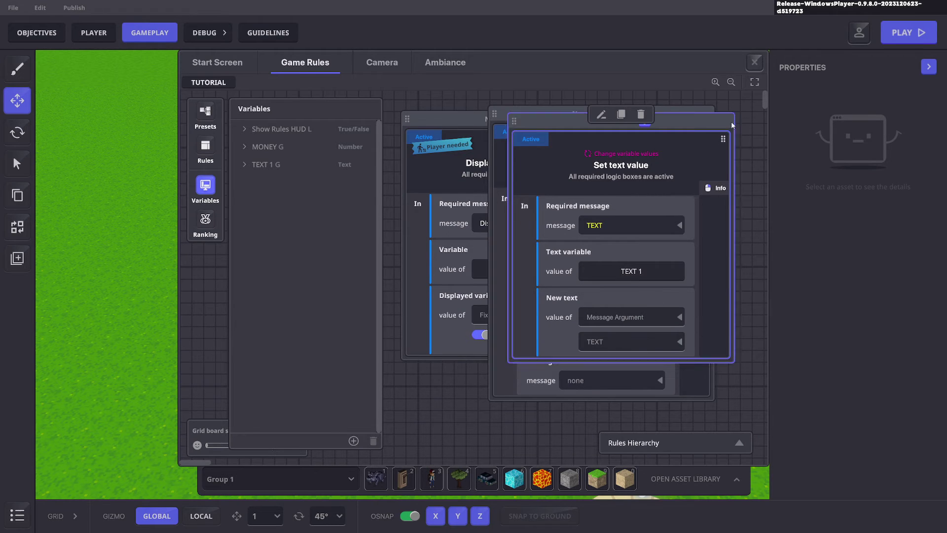
left_click(756, 64)
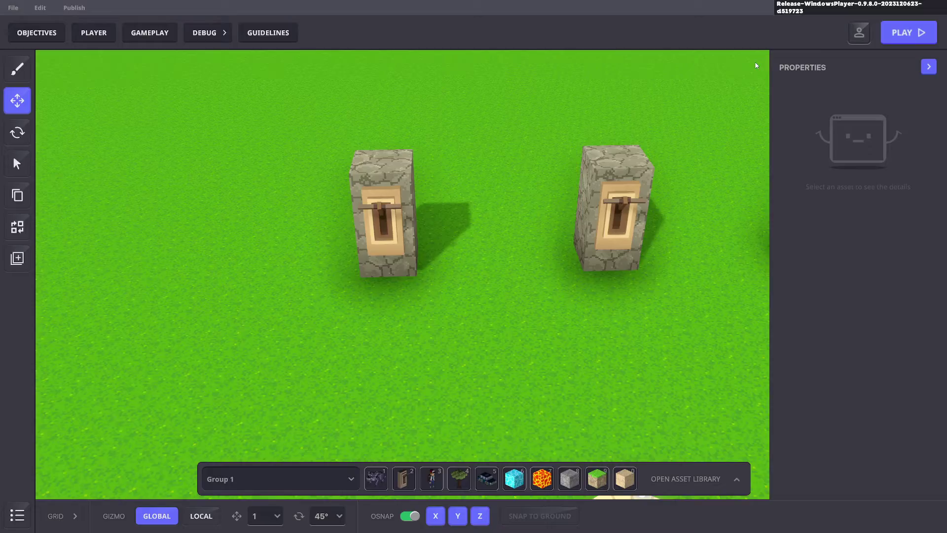
Playtest the game, pull the levers on the middle and first pillars, and return to editing
key("p")
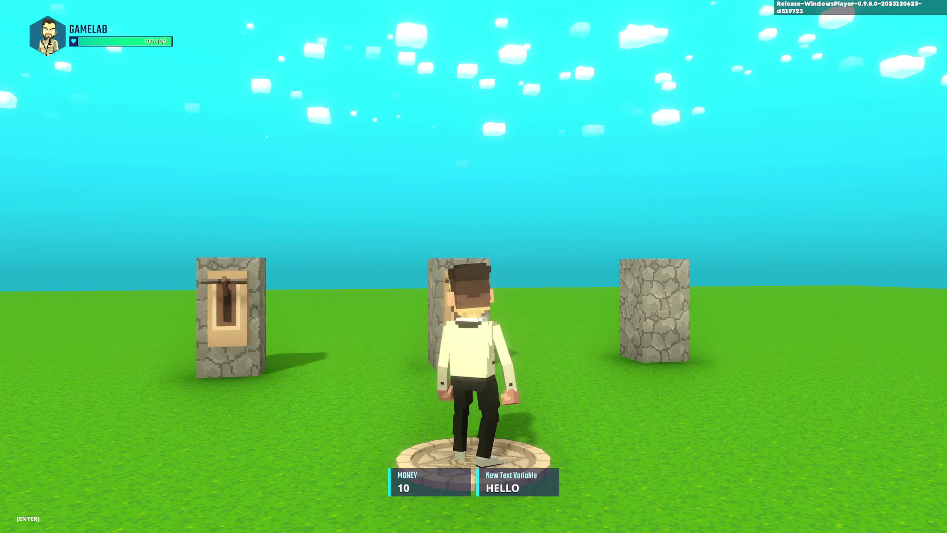
key("w")
key("w")
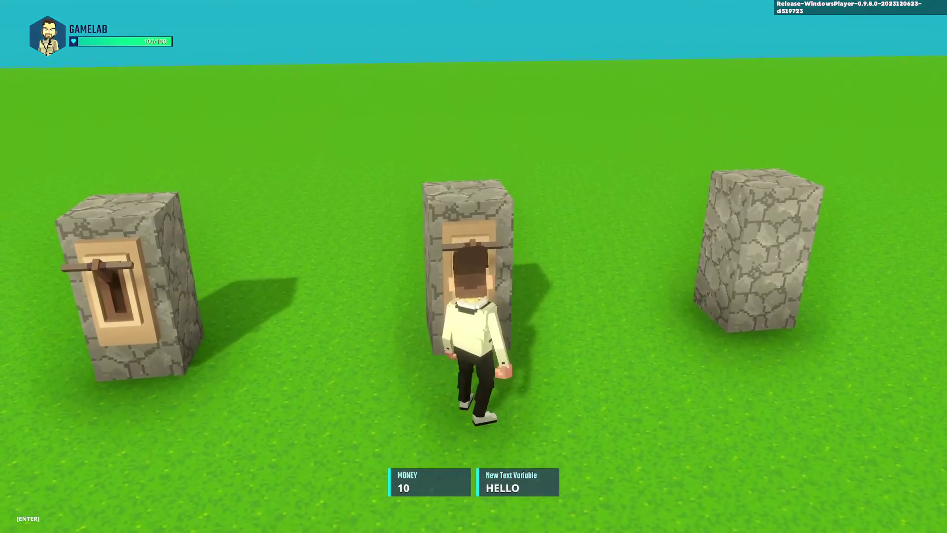
key("a")
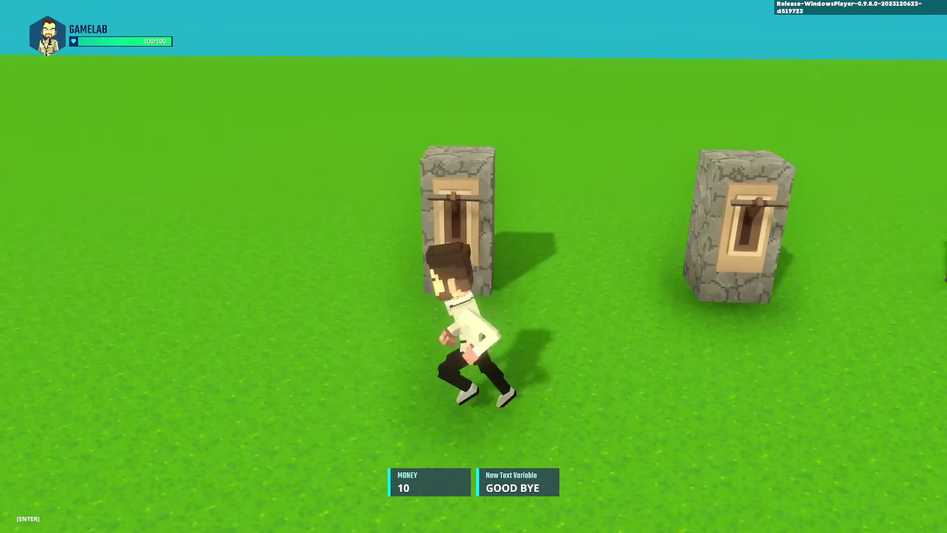
key("w")
key("e")
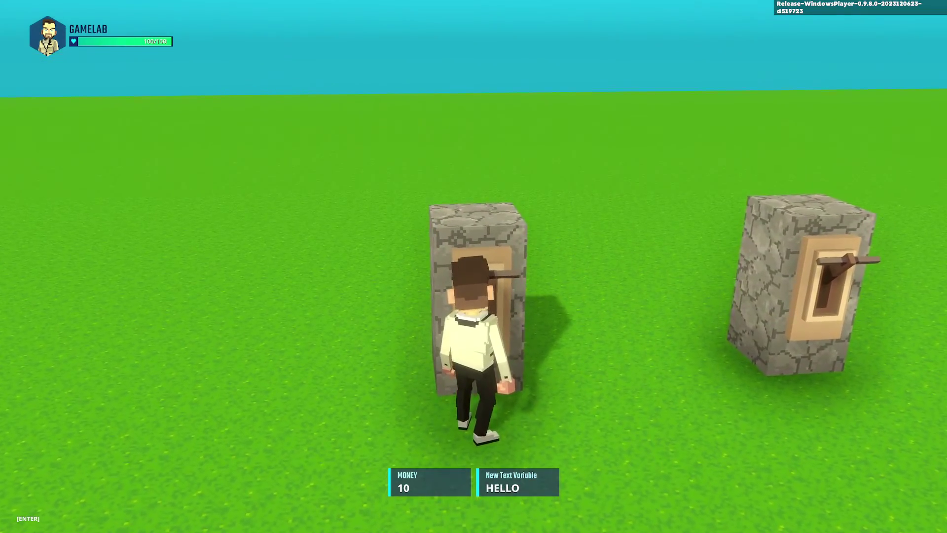
key("s")
key("Return")
key("s")
key("a")
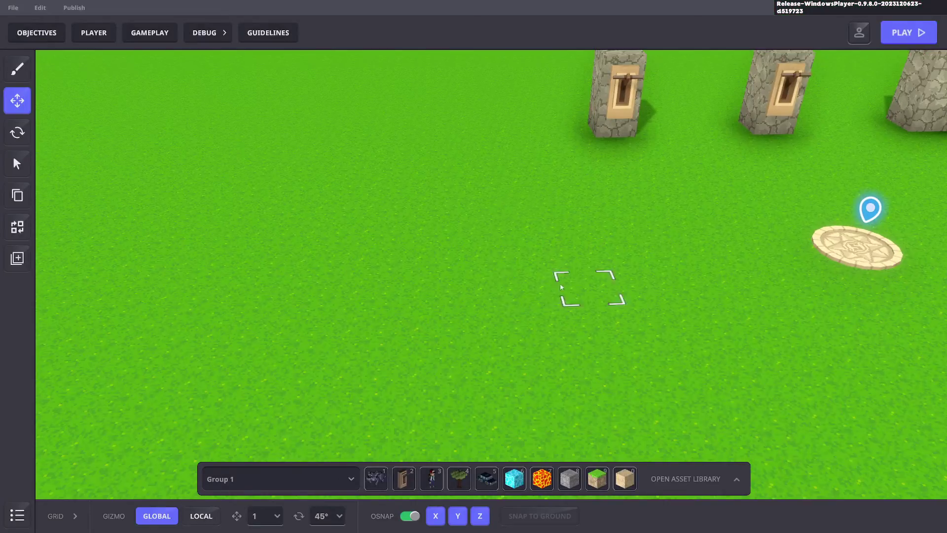
Put the Logic Asset from the library's logic assets into the second quick slot and close the library
key("Tab")
left_click(791, 258)
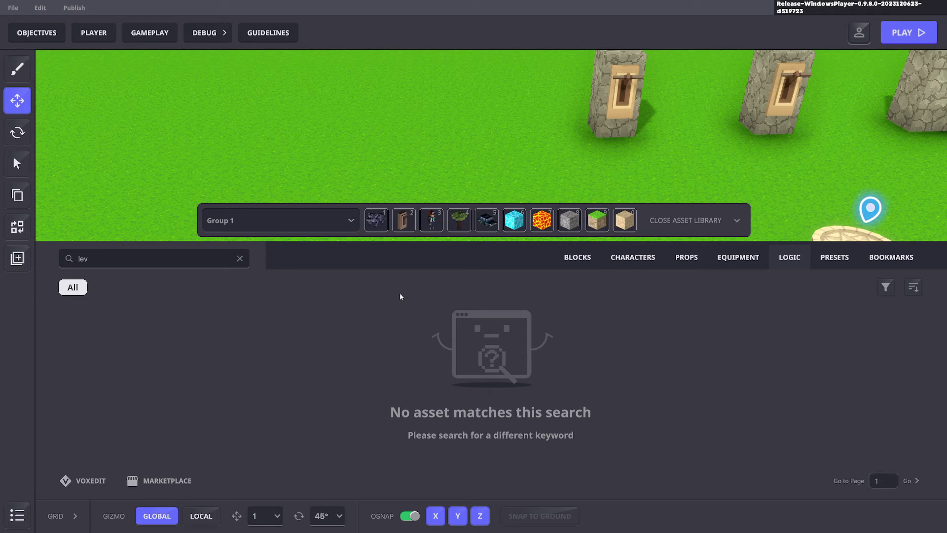
left_click(240, 258)
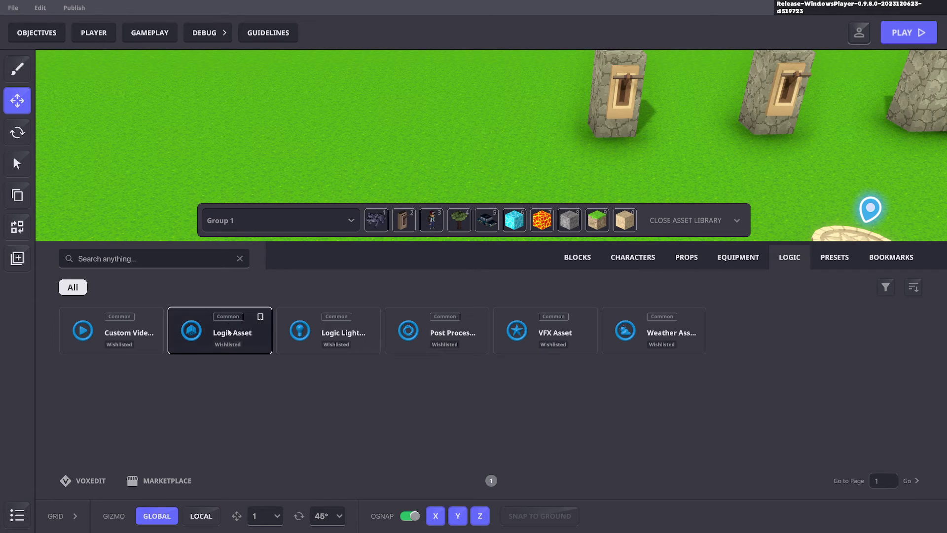
left_click_drag(227, 333, 403, 225)
left_click(403, 226)
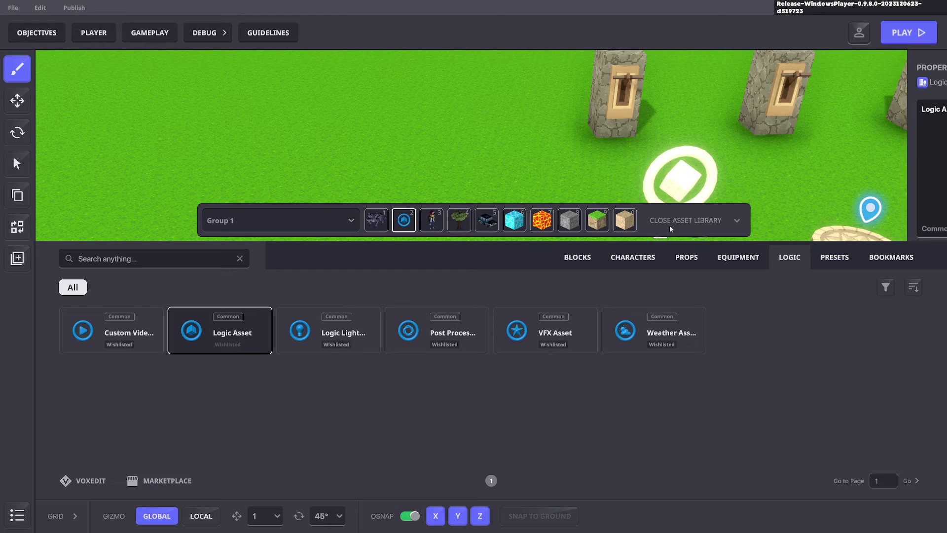
left_click(737, 221)
Place a Logic Asset on the grass beside the spawn point, on the first pillar's side, and select it
scroll(636, 224, "down", 5)
key("d")
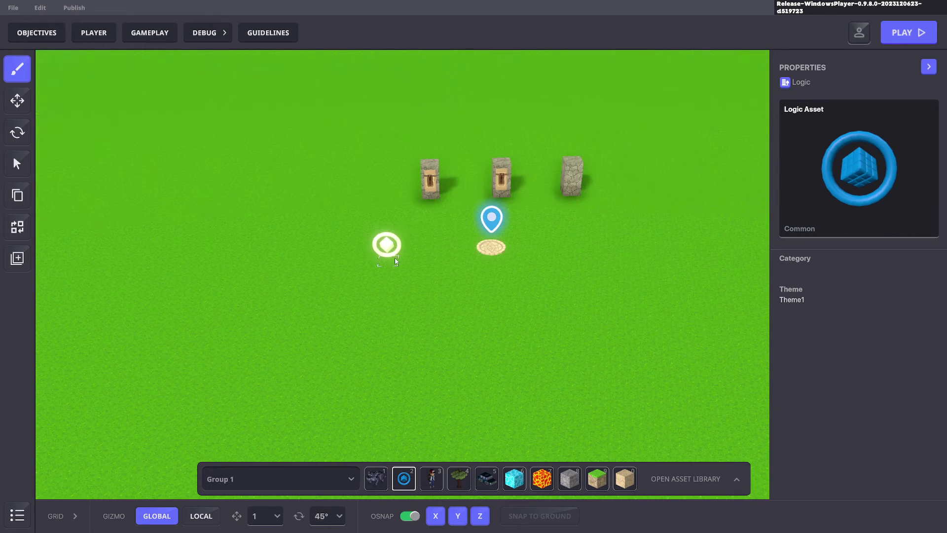
left_click(387, 246)
left_click(18, 101)
left_click(386, 245)
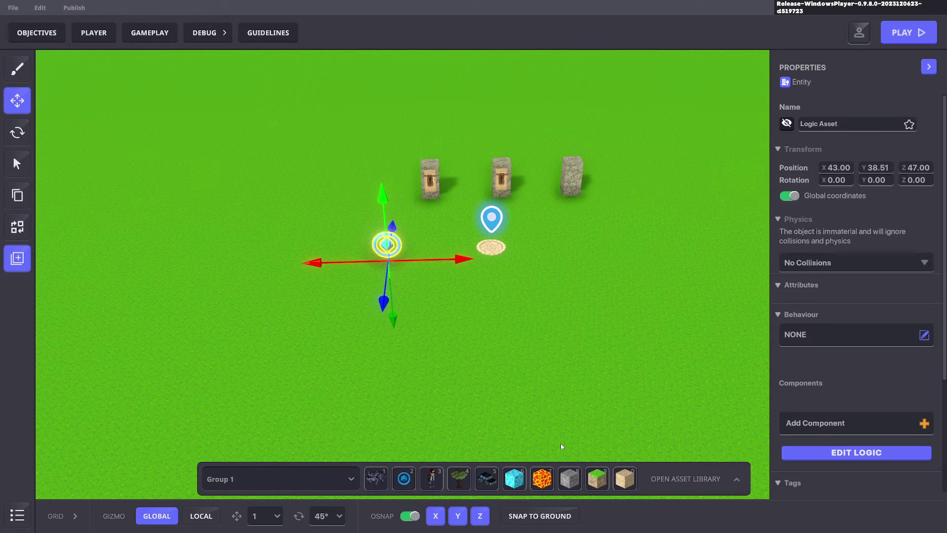
Paint a square sand patch under the Logic Asset and a square stone patch on the other side of the spawn point
left_click(629, 480)
left_click_drag(339, 255, 430, 296)
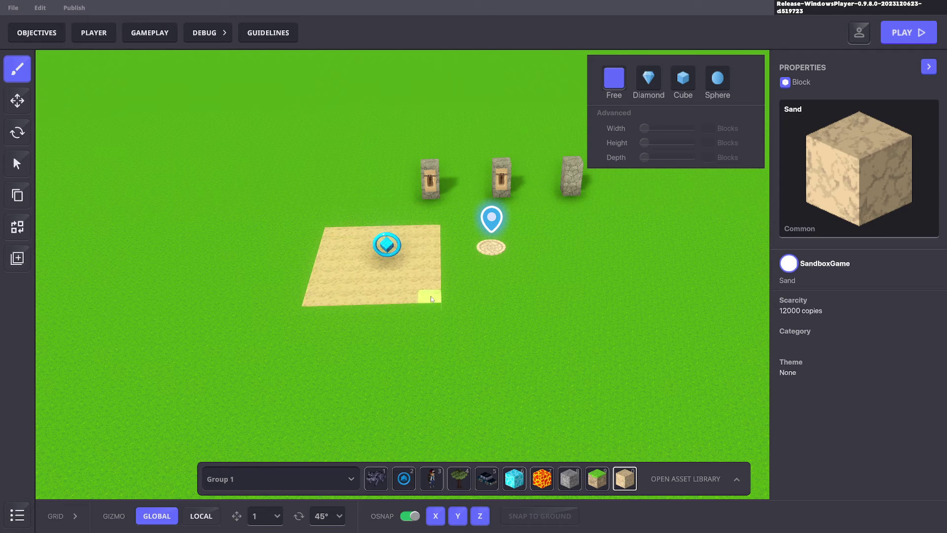
left_click(569, 472)
left_click_drag(567, 236, 667, 298)
Add a Trigger Volume component to the Logic Asset on the sand patch
left_click(17, 100)
left_click(386, 245)
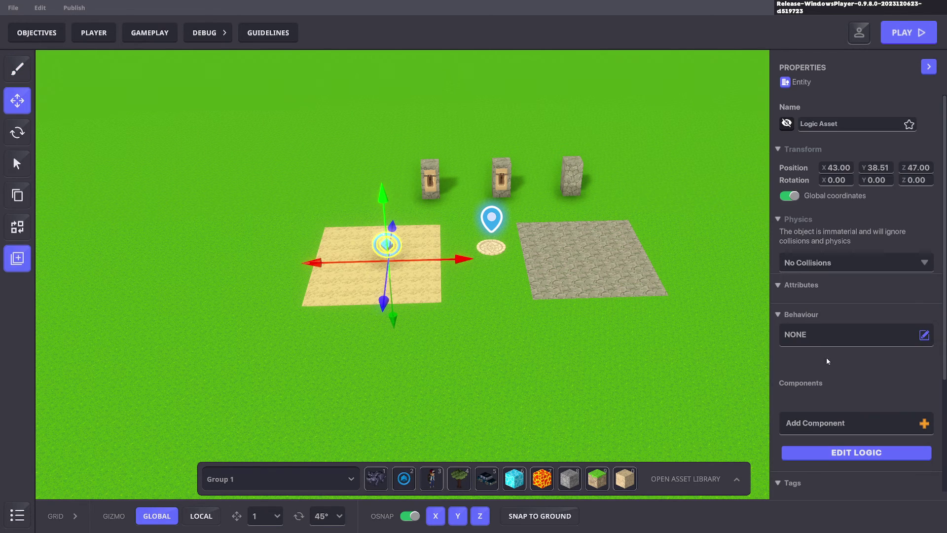
left_click(839, 423)
type("vole")
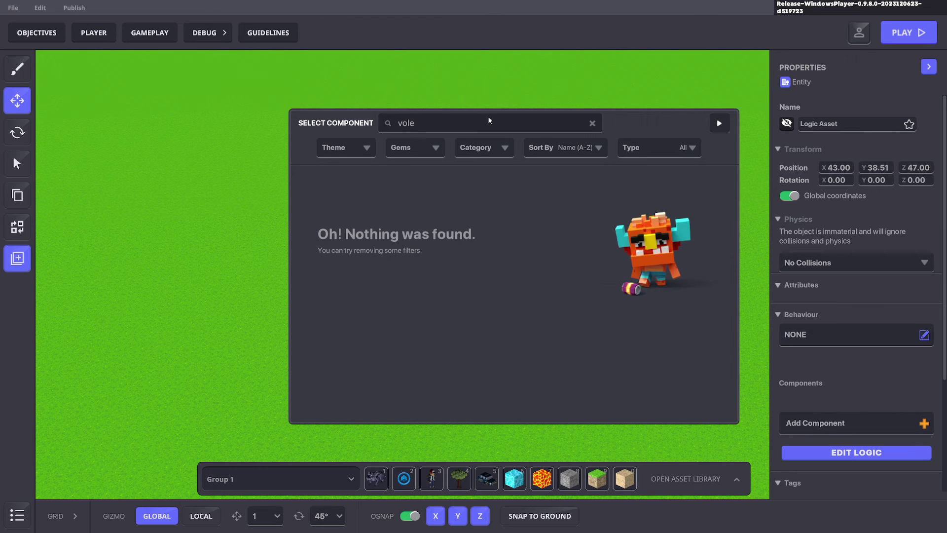
key("BackSpace")
left_click(350, 244)
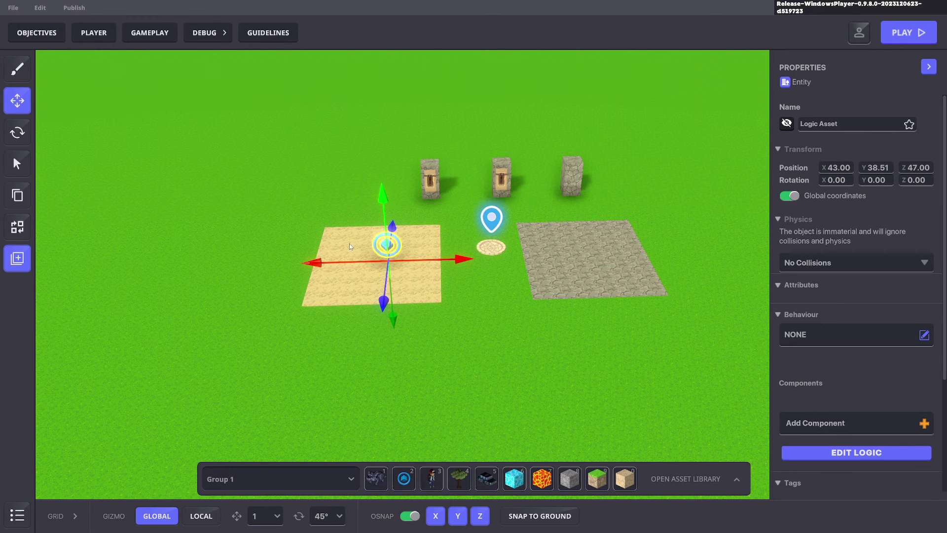
scroll(854, 296, "down", 3)
left_click(852, 342)
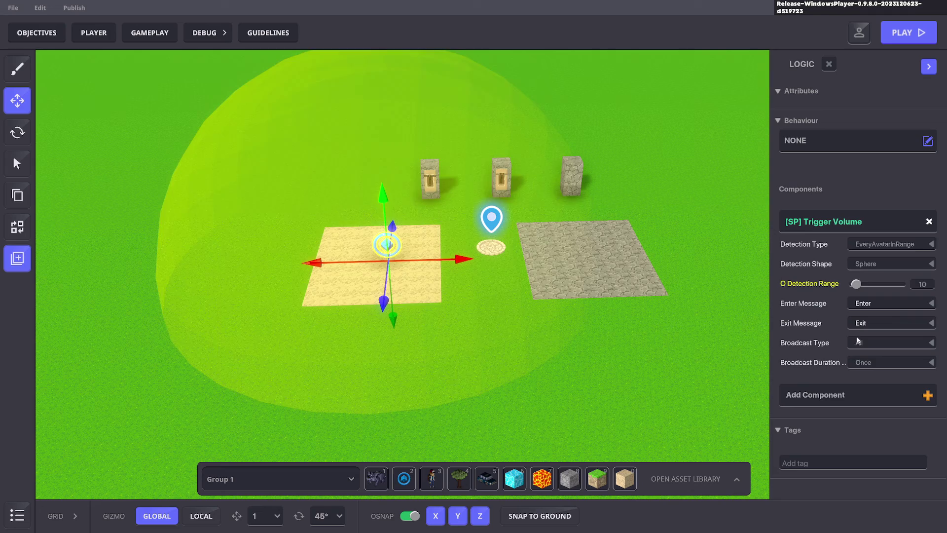
Change the trigger volume's detection shape to Box and set its detection area to 2 × 2 × 2
left_click(883, 263)
left_click(864, 289)
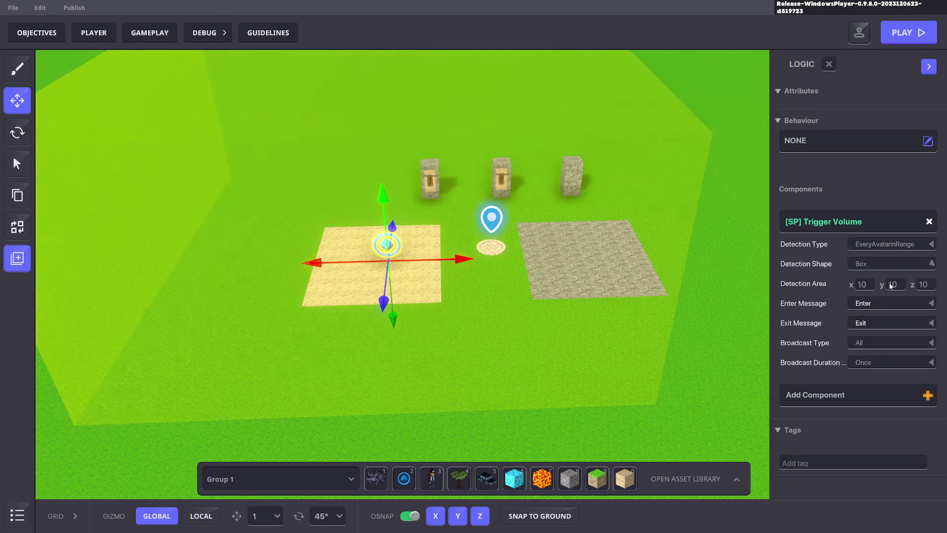
left_click(862, 284)
type("2")
left_click(891, 286)
type("2")
left_click(922, 284)
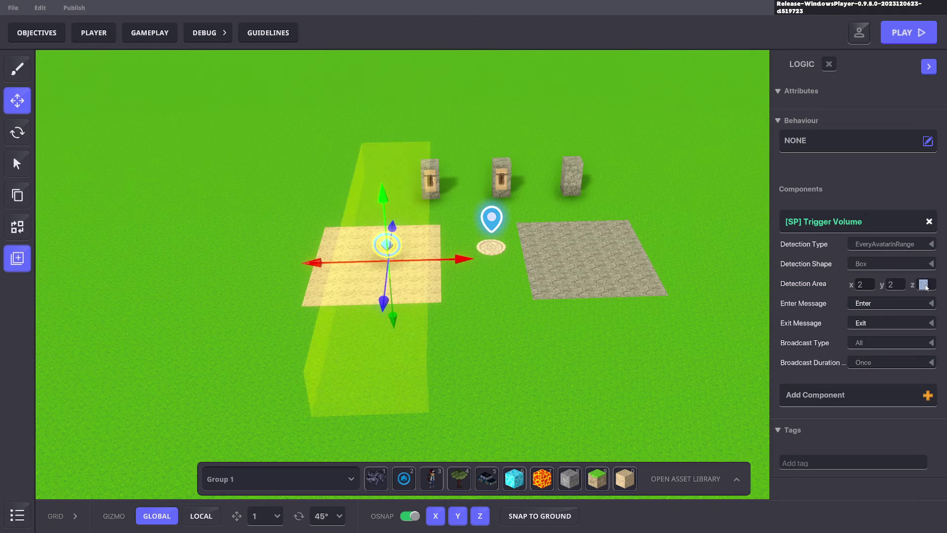
type("2")
left_click(829, 274)
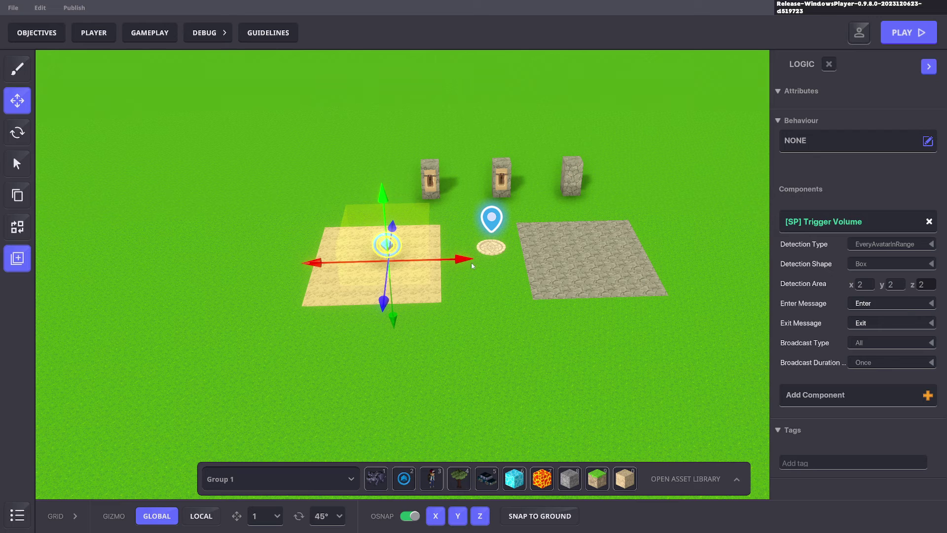
Set the trigger volume's detection area to 3 × 3 × 3 and shift the Logic Asset so the box covers the sand patch
left_click(866, 285)
type("3")
left_click(892, 285)
type("3")
left_click(922, 286)
type("3")
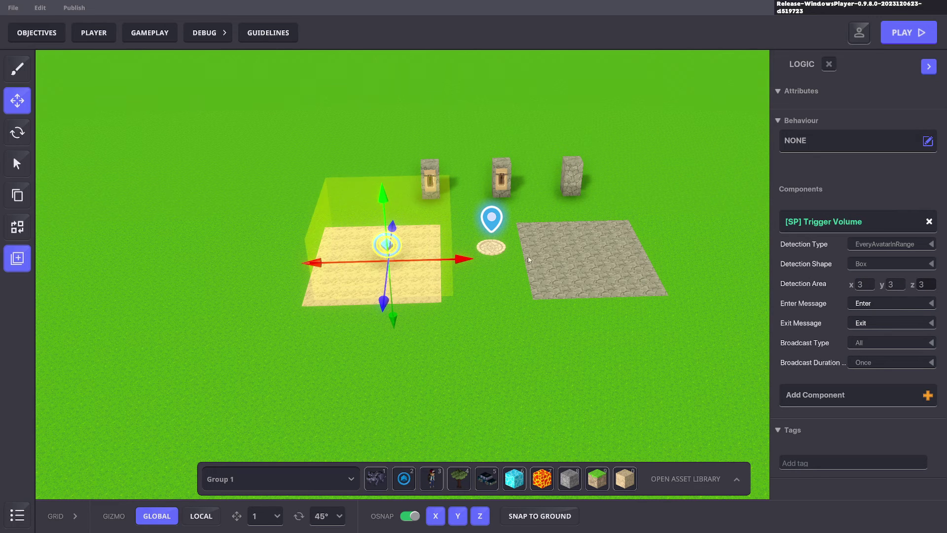
left_click_drag(460, 257, 439, 259)
right_click_drag(434, 296, 540, 304)
middle_click_drag(540, 304, 661, 325)
Set the trigger volume's enter message to TEXT with the TEXT argument SANDY
left_click(886, 303)
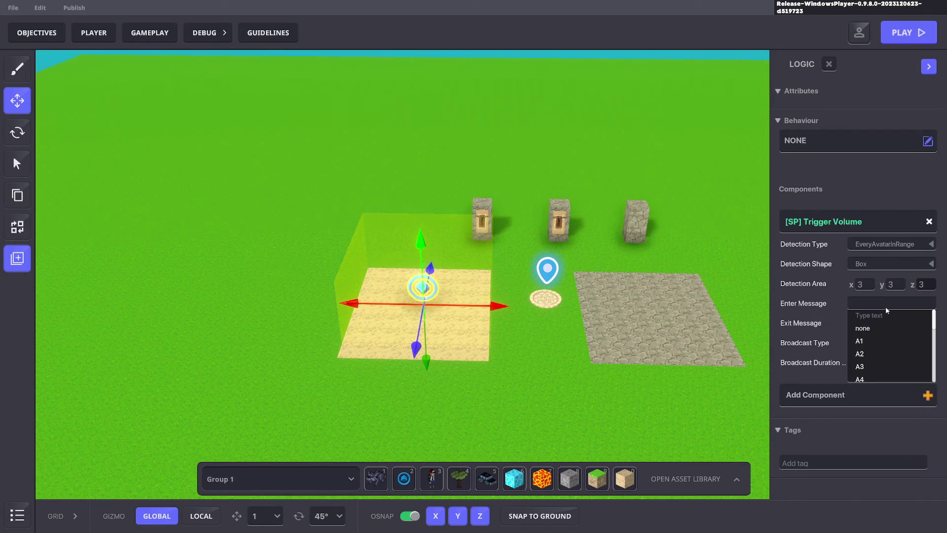
type("TEXT")
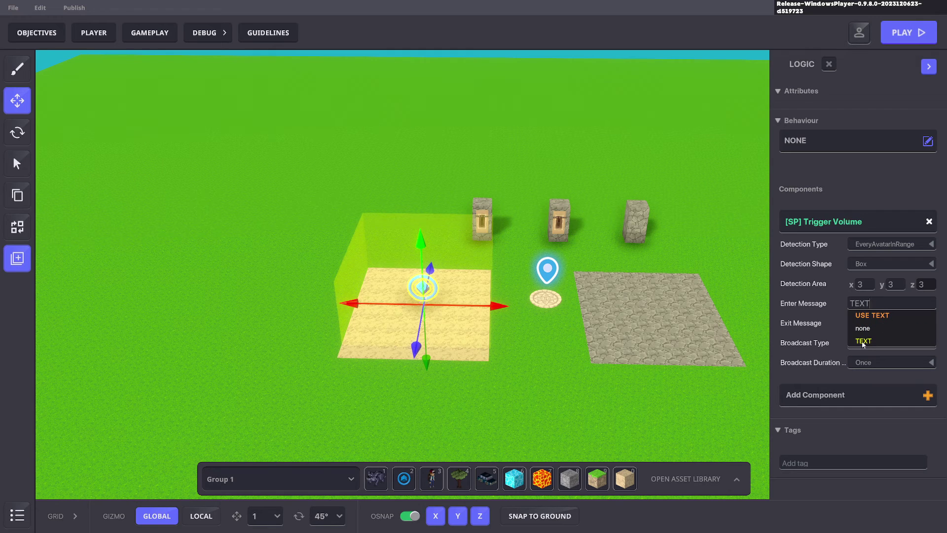
left_click(864, 341)
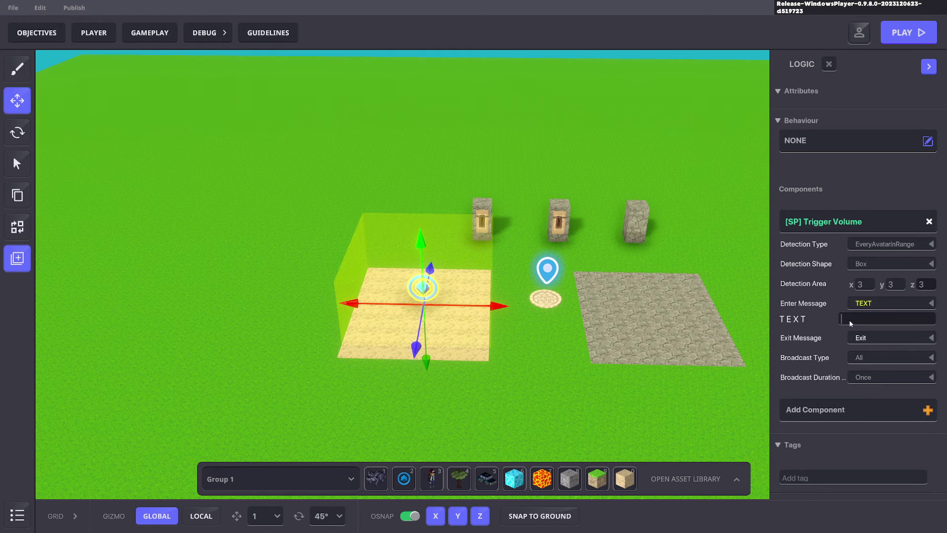
left_click(881, 318)
type("SANDY")
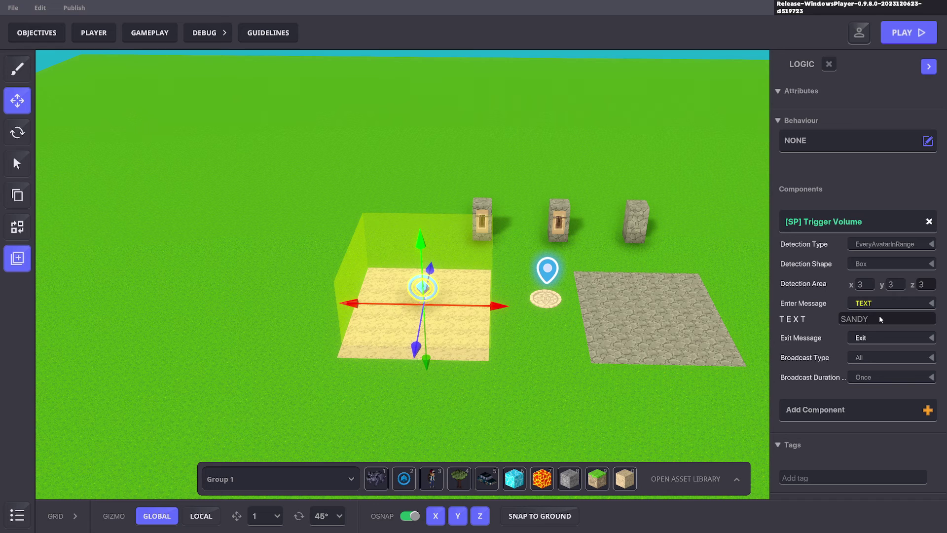
left_click(573, 340)
left_click(584, 362)
Duplicate the sand patch's Logic Asset and move the copy onto the stone patch
left_click(424, 288)
middle_click_drag(511, 313, 488, 322)
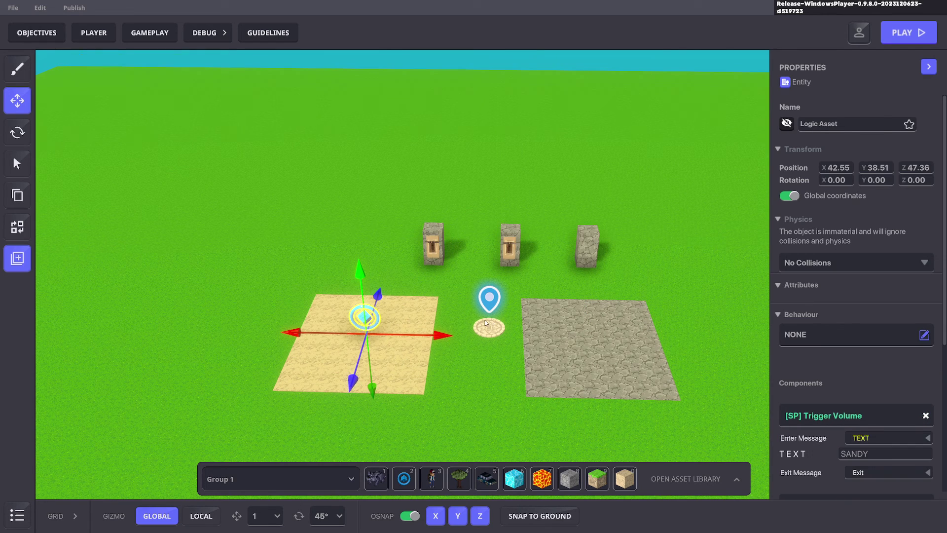
key("ctrl+d")
left_click_drag(428, 350, 661, 356)
left_click_drag(605, 402, 602, 388)
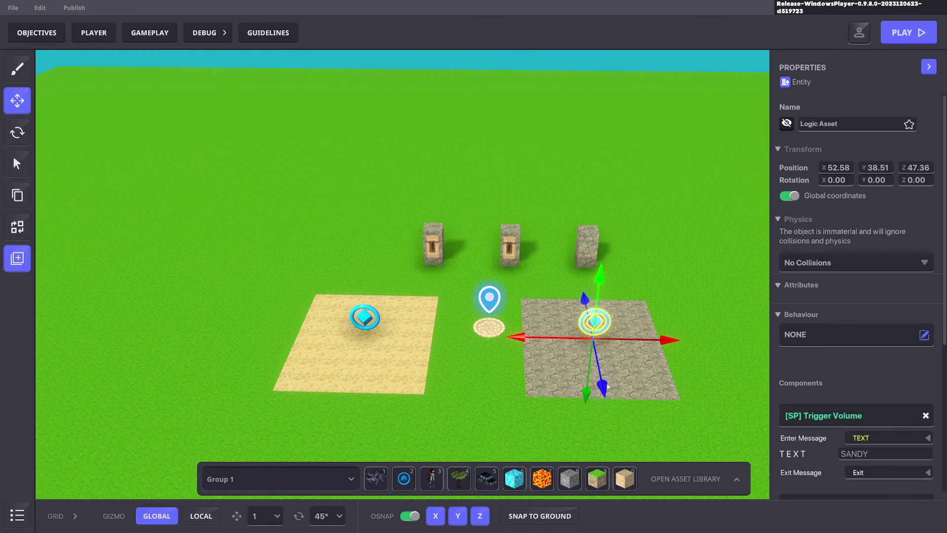
left_click_drag(666, 341, 687, 341)
Set the TEXT argument of the stone patch's trigger volume to STONEY
scroll(880, 362, "down", 3)
left_click(896, 324)
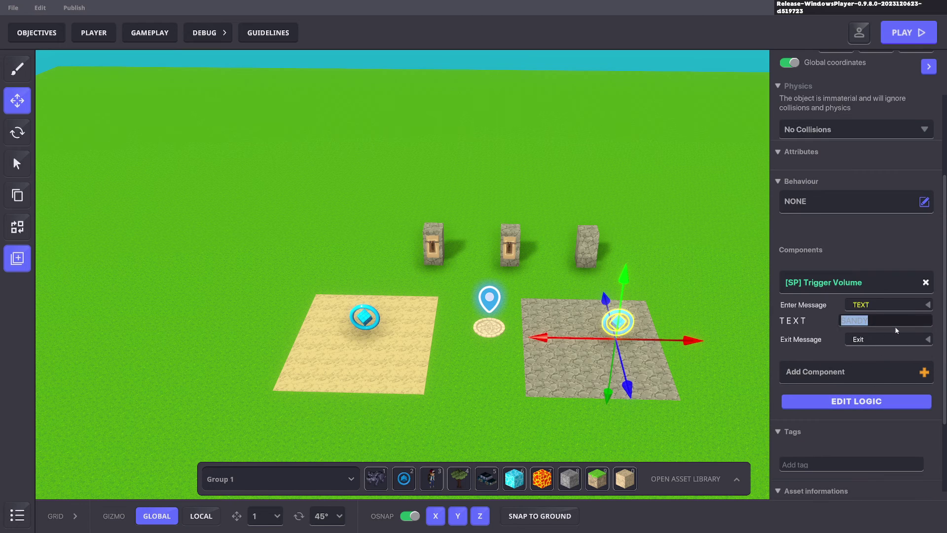
type("STONE")
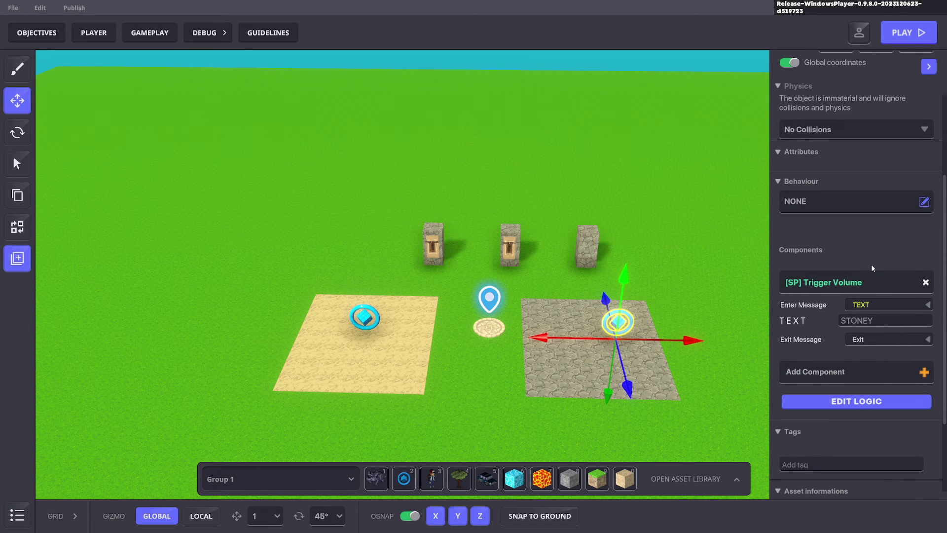
left_click(662, 253)
Start a playtest and pull the levers on the middle and first pillars
key("p")
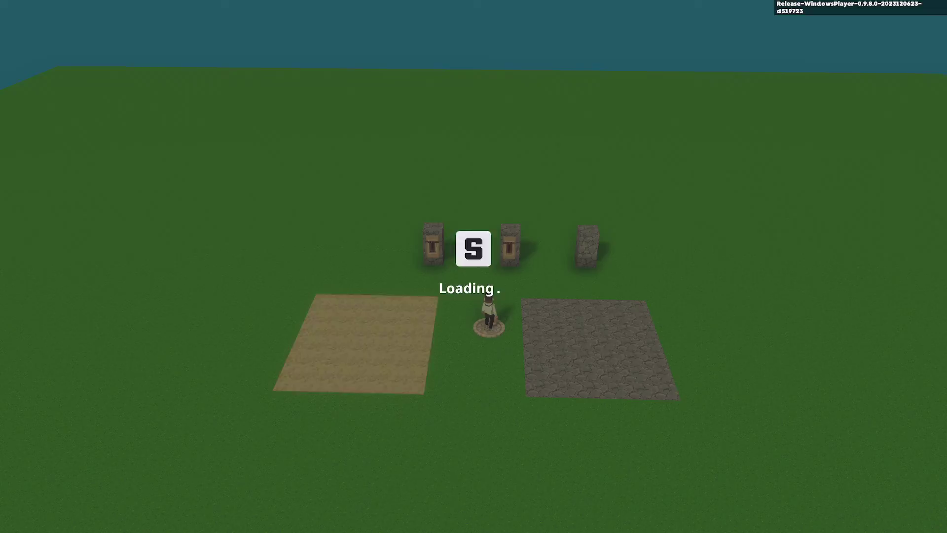
key("s")
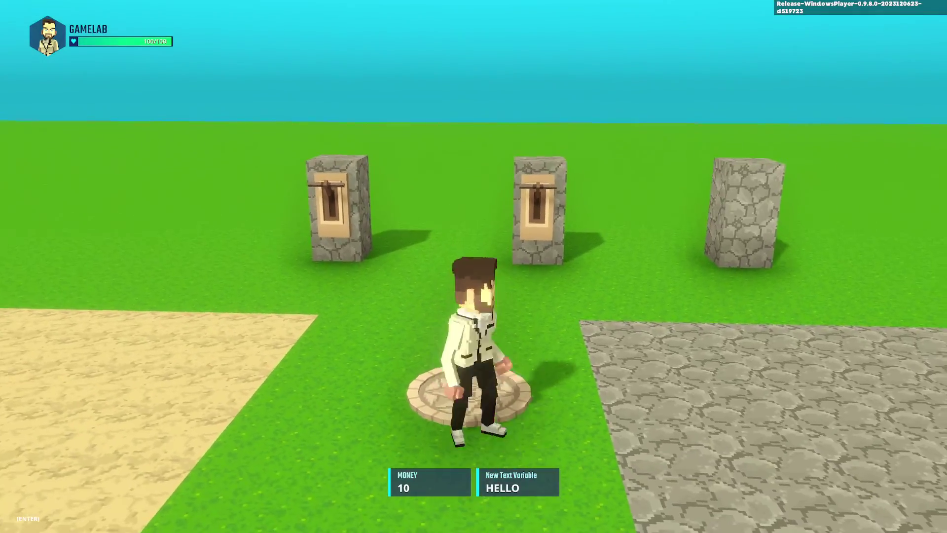
key("w")
key("e")
key("a")
key("e")
key("s")
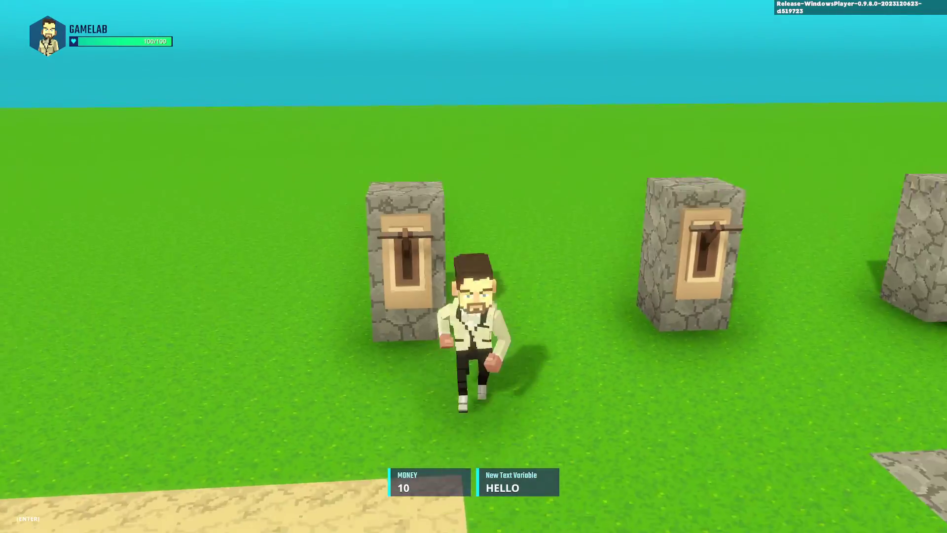
Walk the avatar back and forth between the sand and stone patches to test both trigger volumes
key("d")
key("a")
key("a")
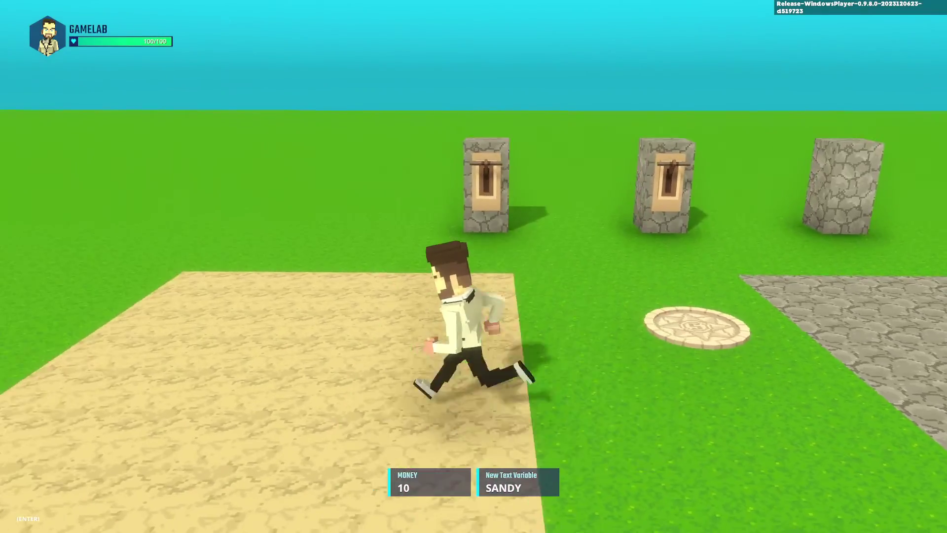
key("d")
key("d")
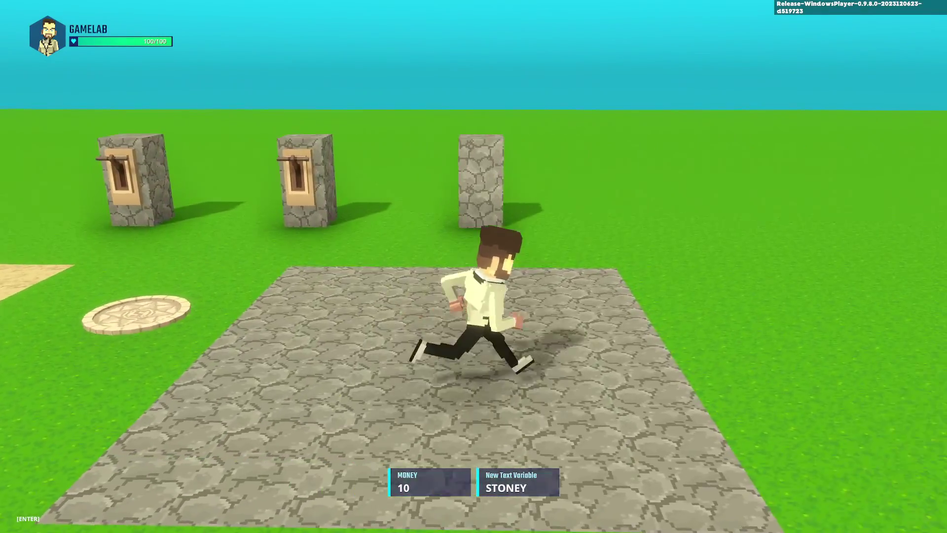
key("a")
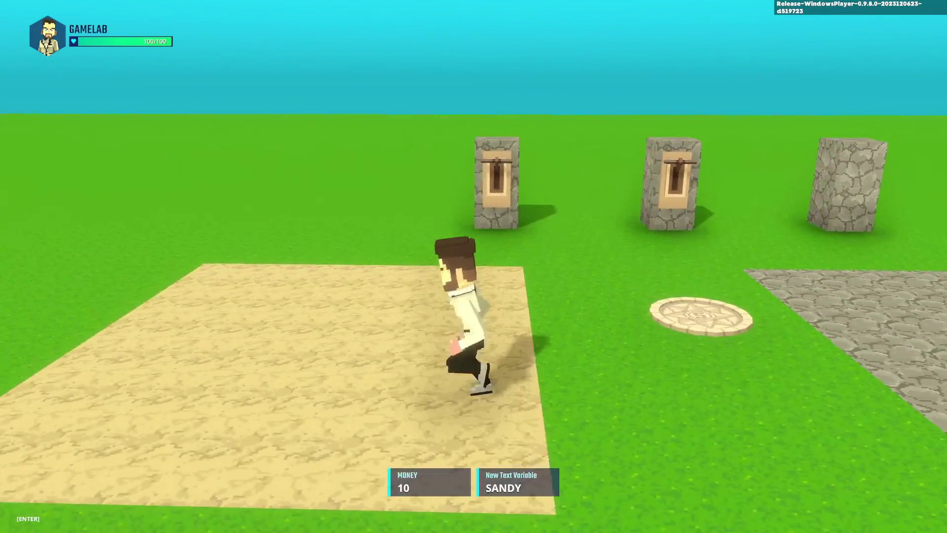
key("w")
key("d")
key("d")
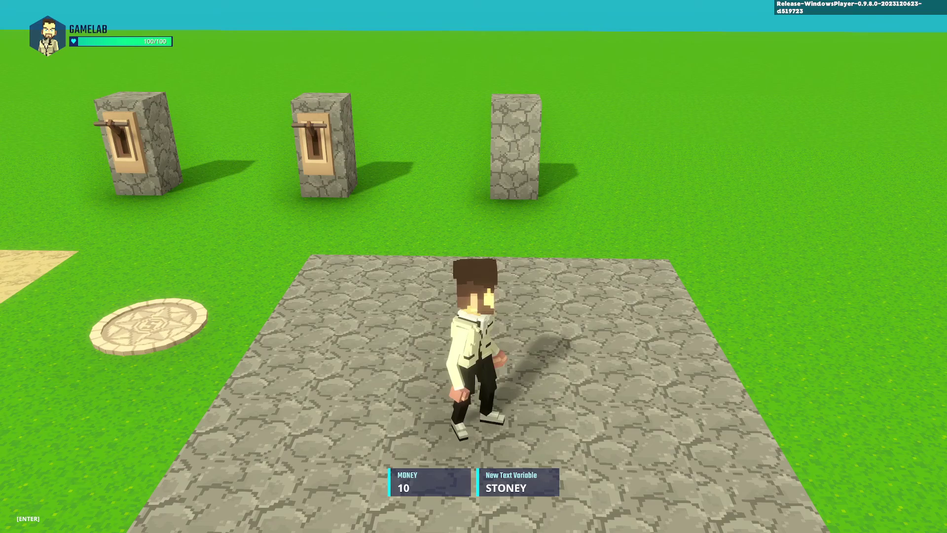
Walk the avatar back to the lever pillars and end the playtest
key("a")
key("w")
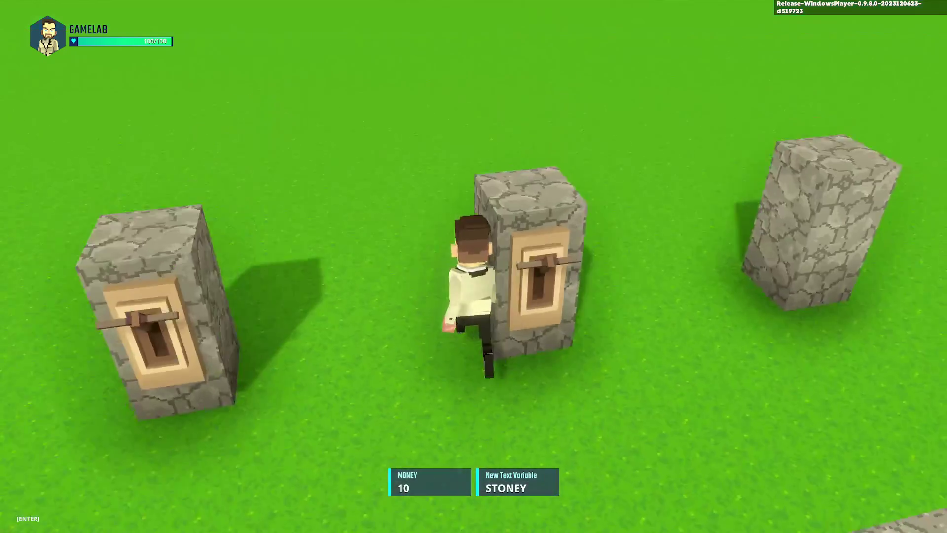
key("s")
key("d")
key("a")
key("ctrl+p")
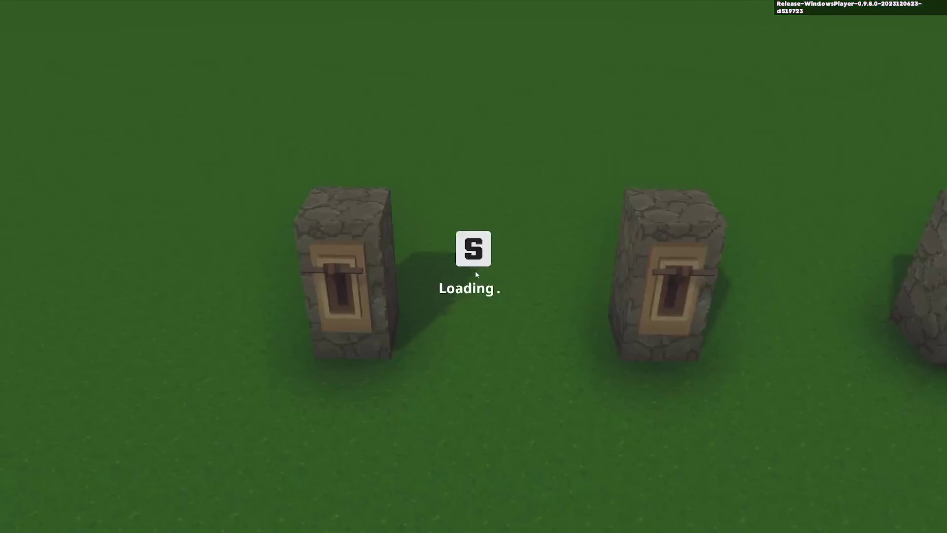
Review the TEXT message arguments of the two levers and of the trigger volumes on the sand and stone patches
left_click_drag(375, 191, 527, 255)
scroll(886, 369, "down", 3)
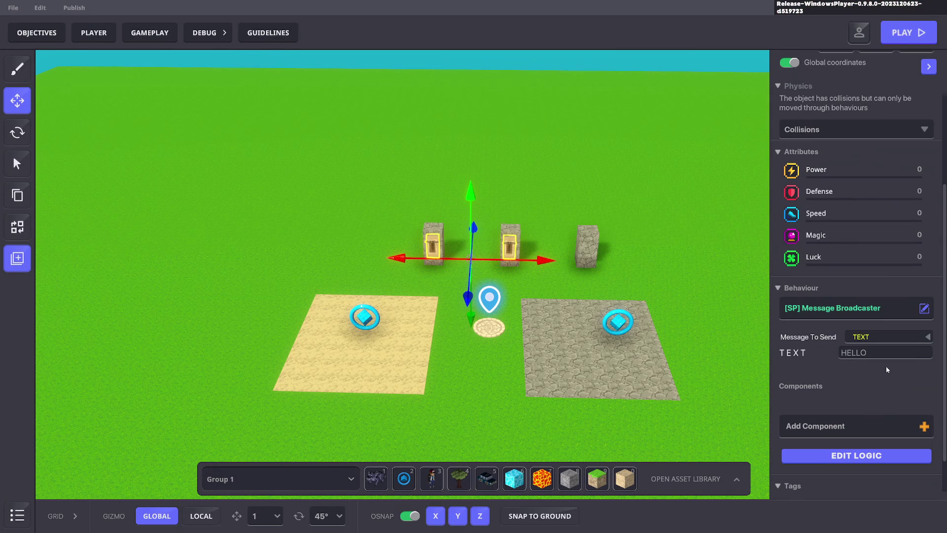
left_click_drag(606, 295, 666, 355)
left_click(365, 313)
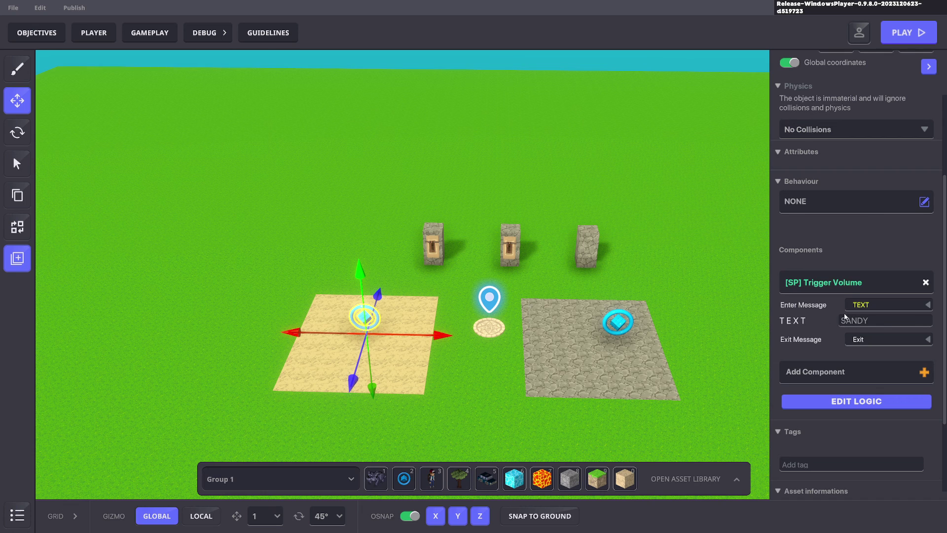
left_click(613, 313)
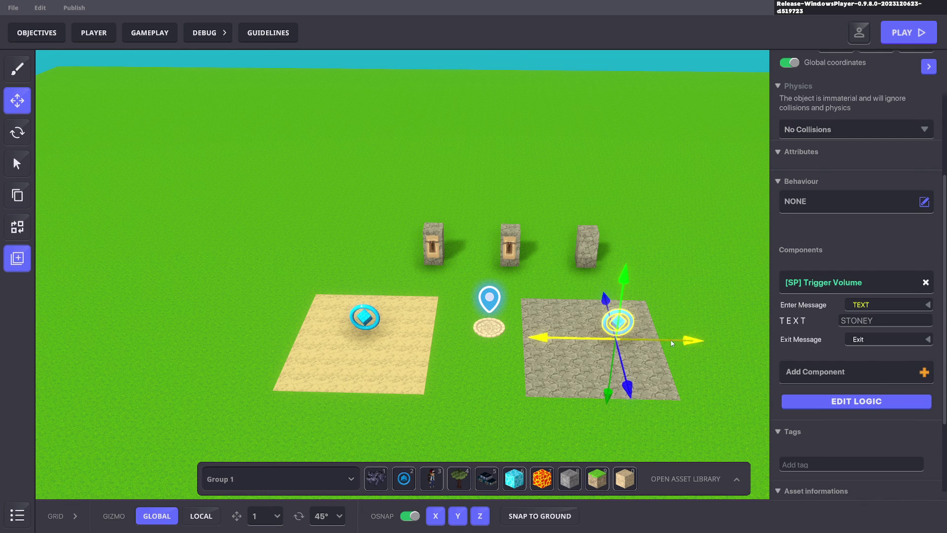